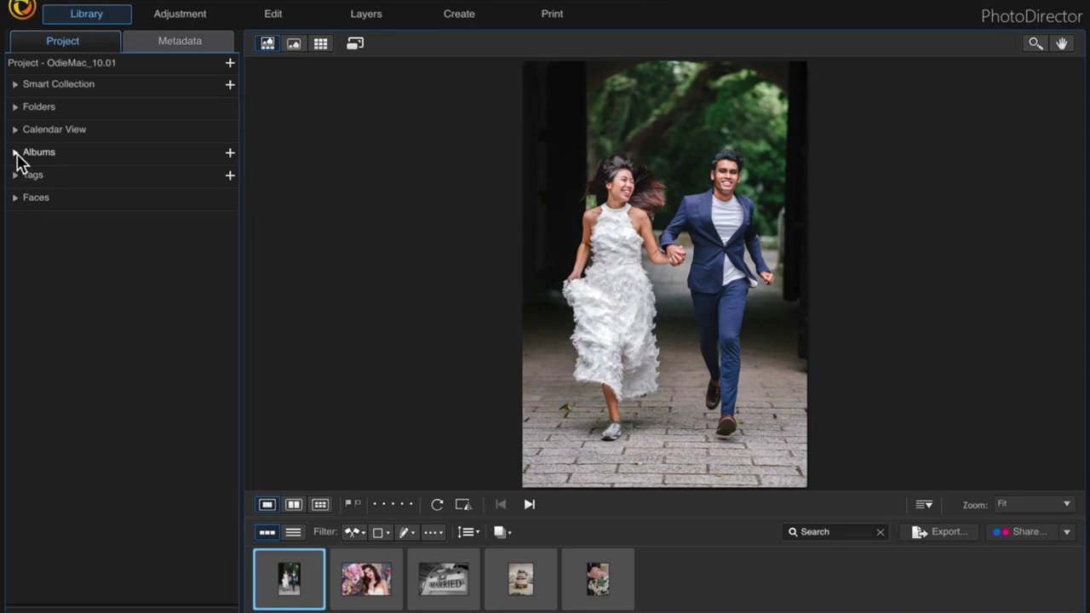
- Expand Albums, preview the woman-with-flowers photo, then return to the running couple shot
{"action": "left_click", "coordinate": [15, 153]}
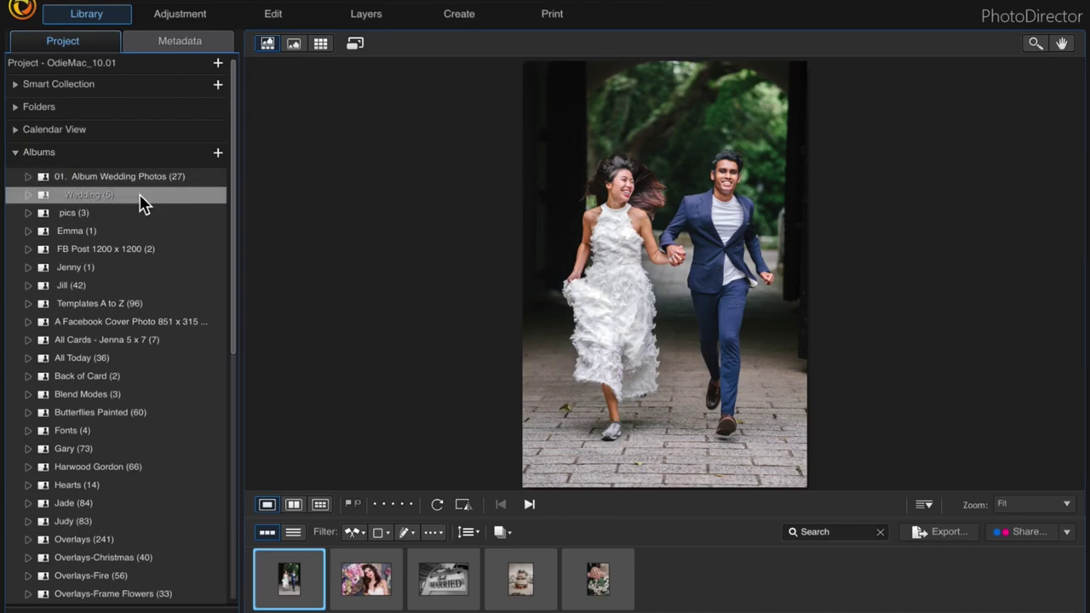
{"action": "left_click", "coordinate": [377, 586]}
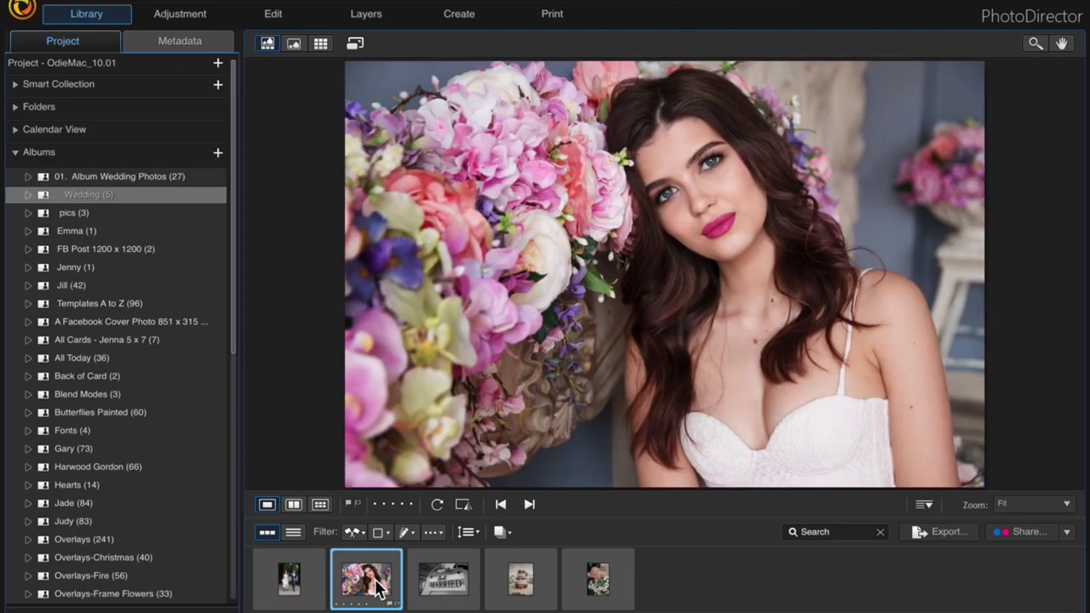
{"action": "left_click", "coordinate": [292, 586]}
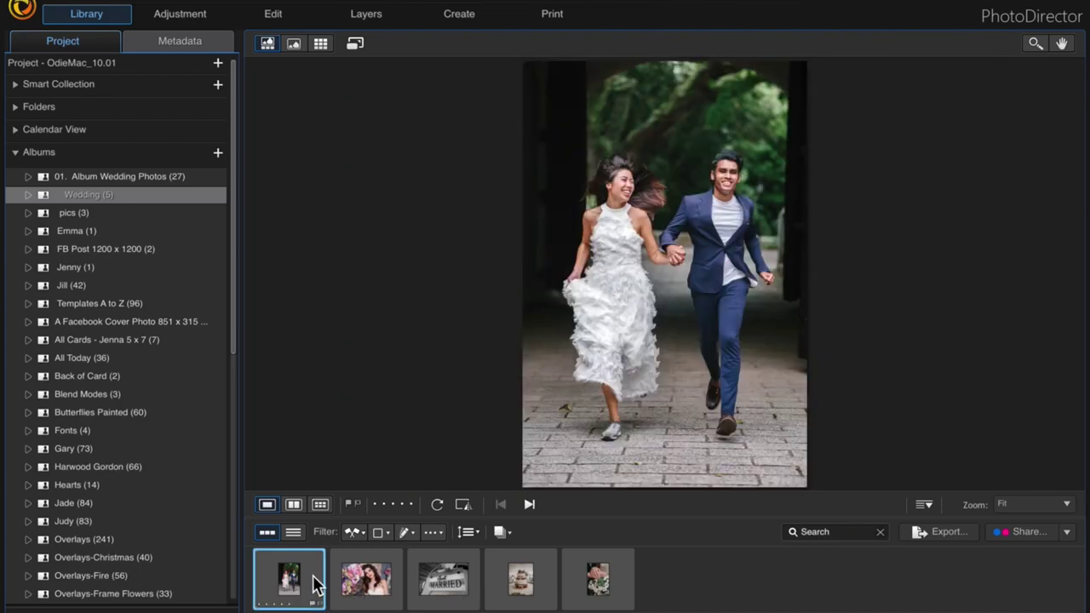
- Open the woman-with-flowers portrait in the Layers module and bring up the new-project options
{"action": "left_click", "coordinate": [366, 581]}
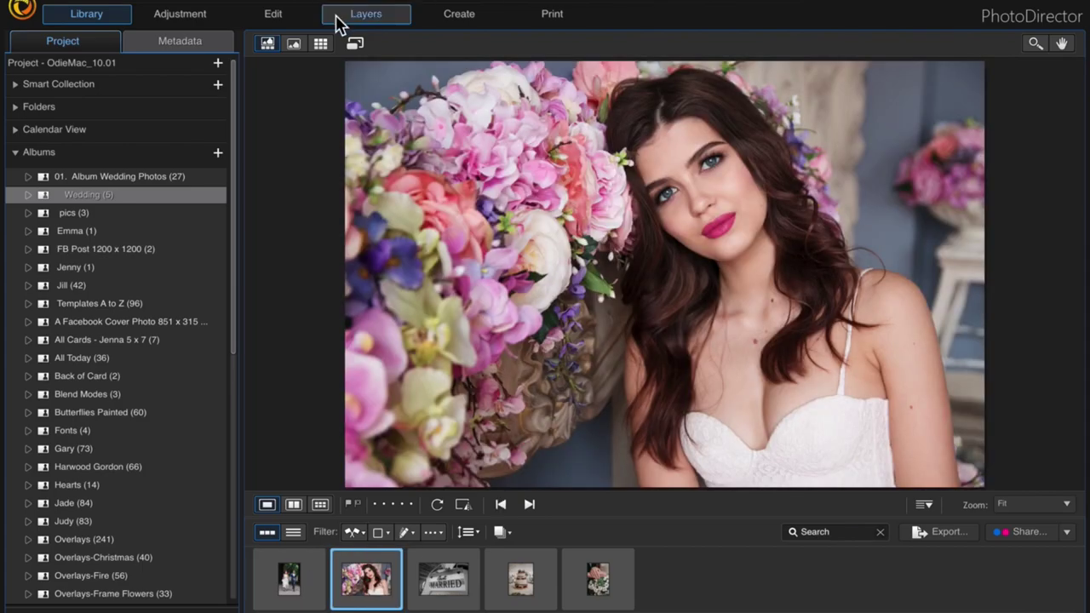
{"action": "left_click", "coordinate": [378, 17]}
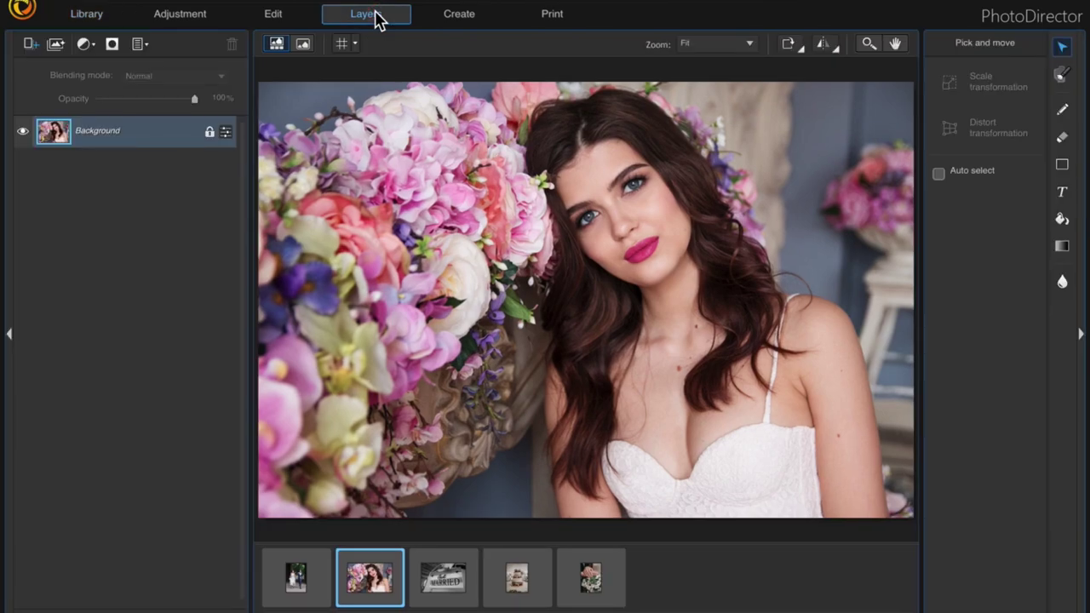
{"action": "left_click", "coordinate": [34, 45]}
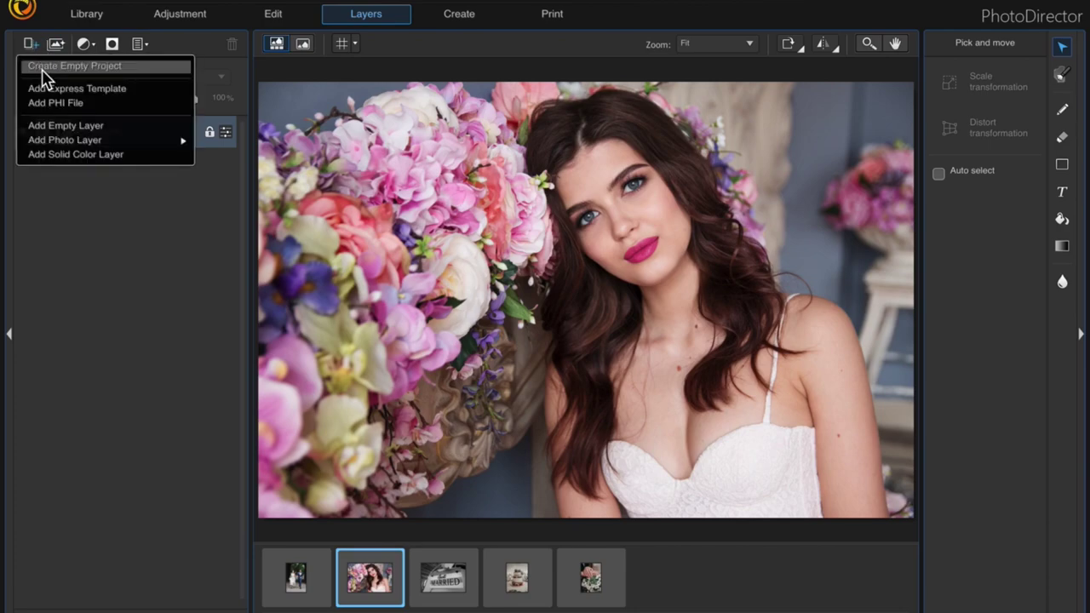
- Start an empty project named '7 x 5 Thank You Card'
{"action": "left_click", "coordinate": [42, 68]}
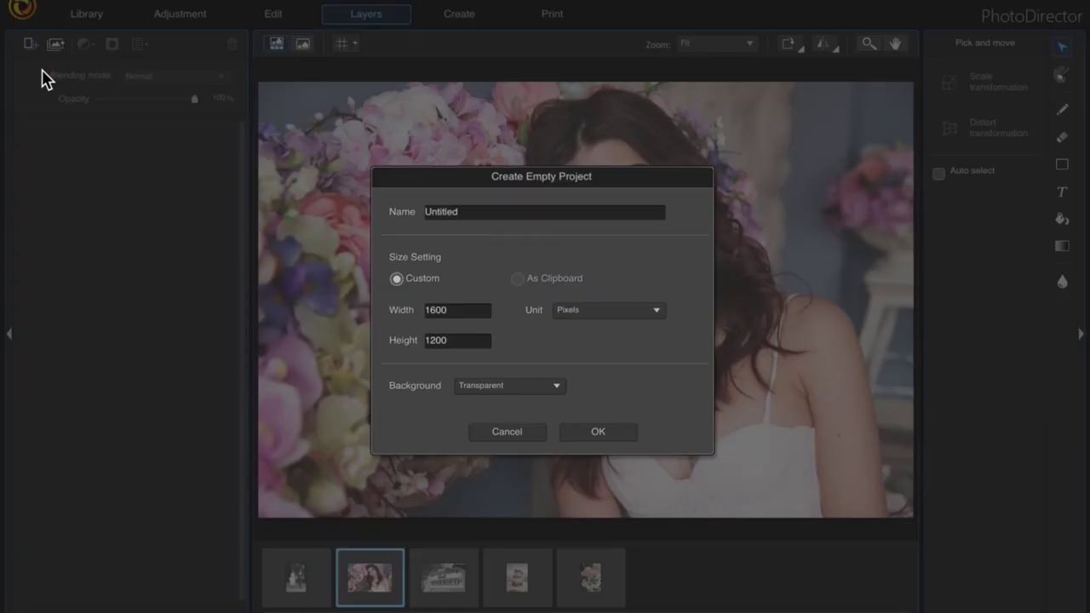
{"action": "double_click", "coordinate": [482, 215]}
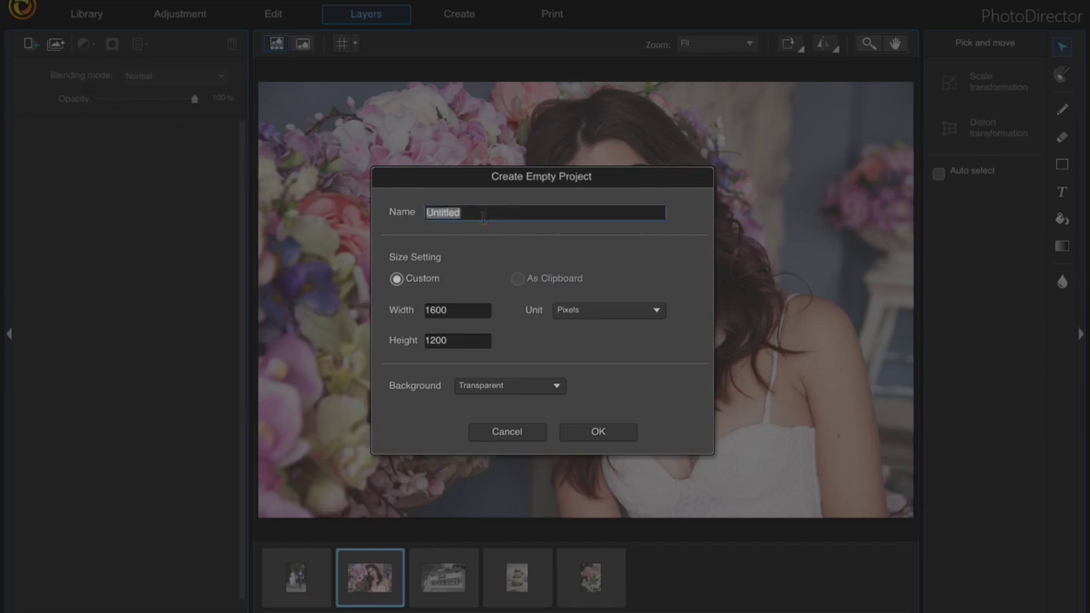
{"action": "type", "text": "7 x 5 Thank You Card"}
- Set the project to 7 x 5 inches with a transparent background and create it
{"action": "double_click", "coordinate": [462, 314]}
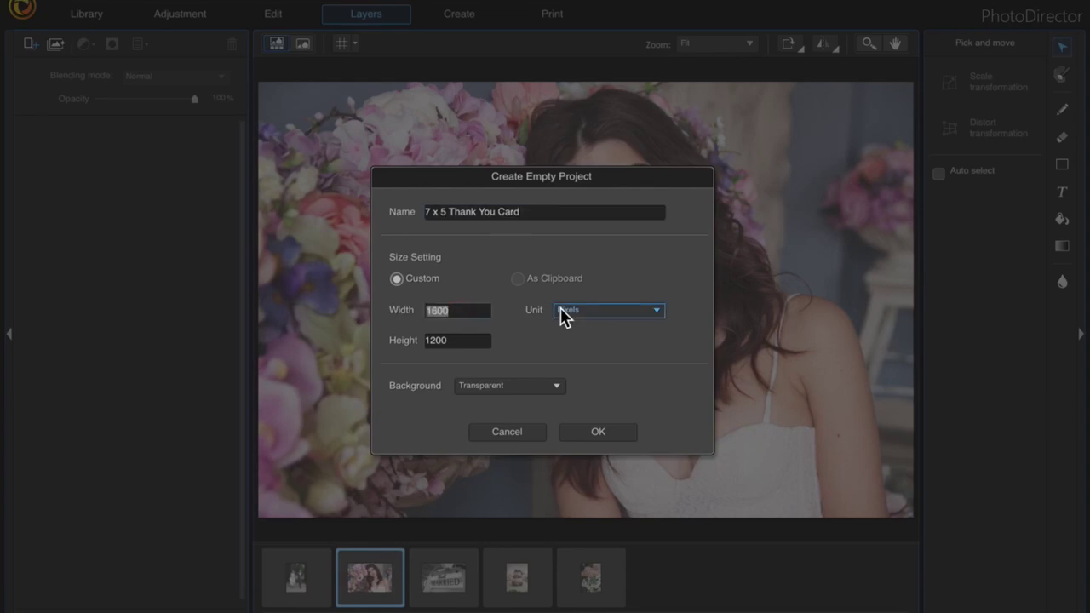
{"action": "left_click", "coordinate": [647, 317]}
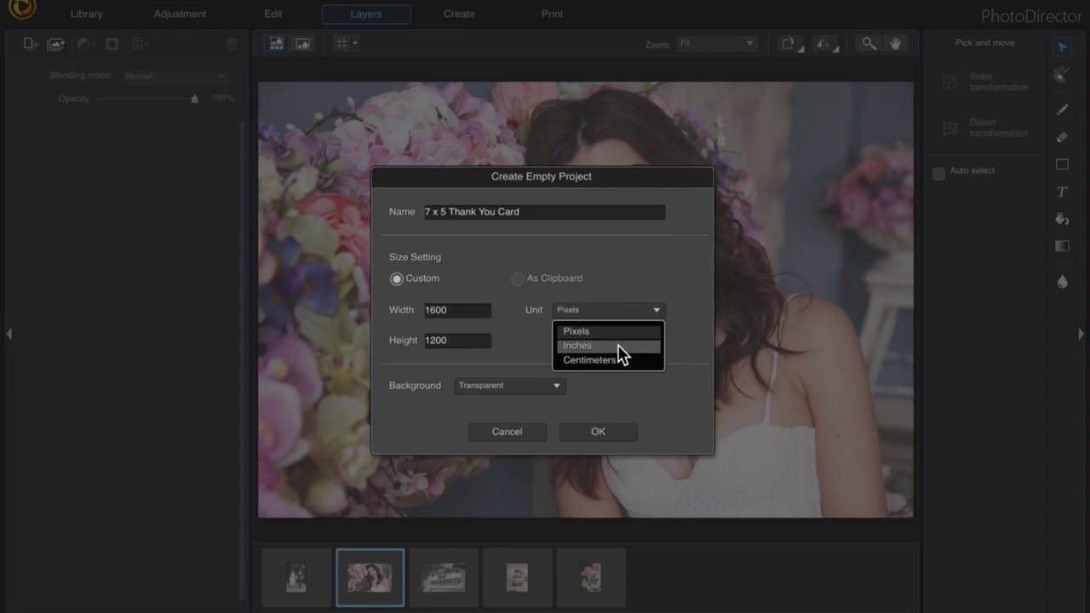
{"action": "left_click", "coordinate": [618, 346]}
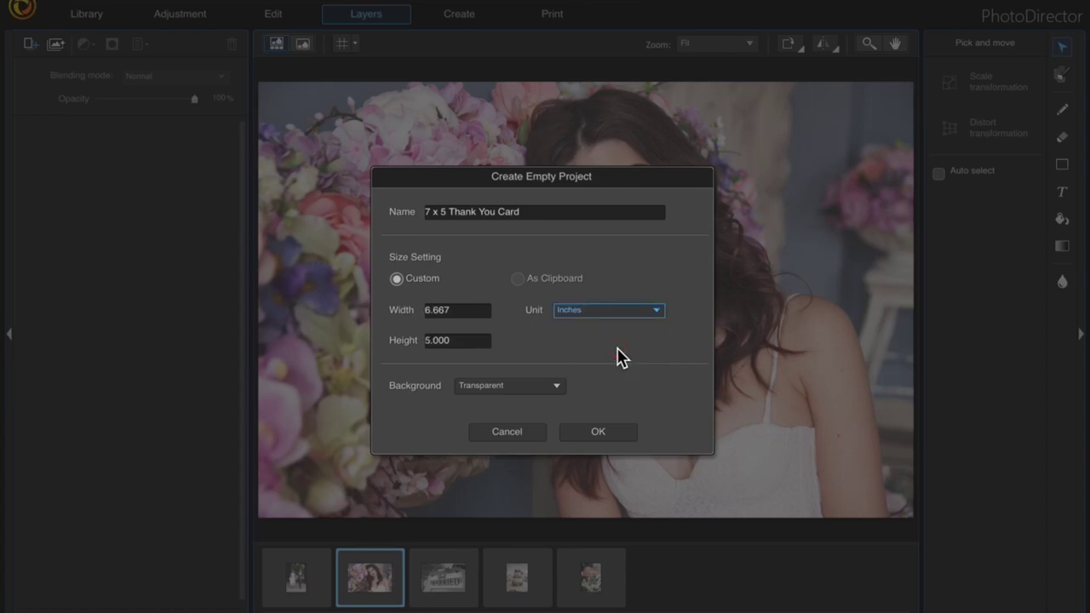
{"action": "left_click", "coordinate": [456, 311]}
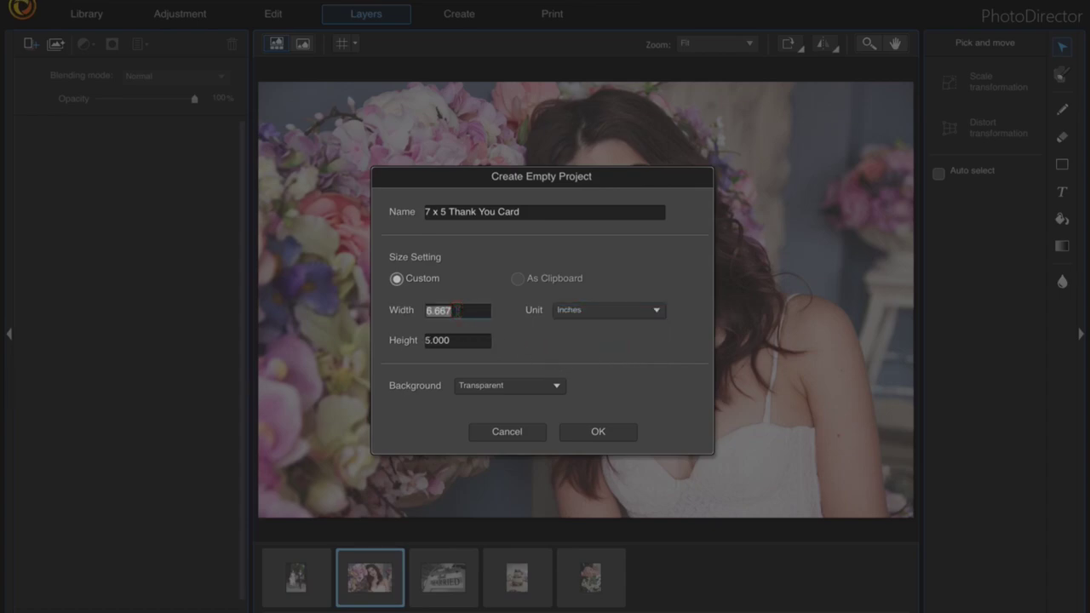
{"action": "type", "text": "7"}
{"action": "left_click", "coordinate": [479, 342]}
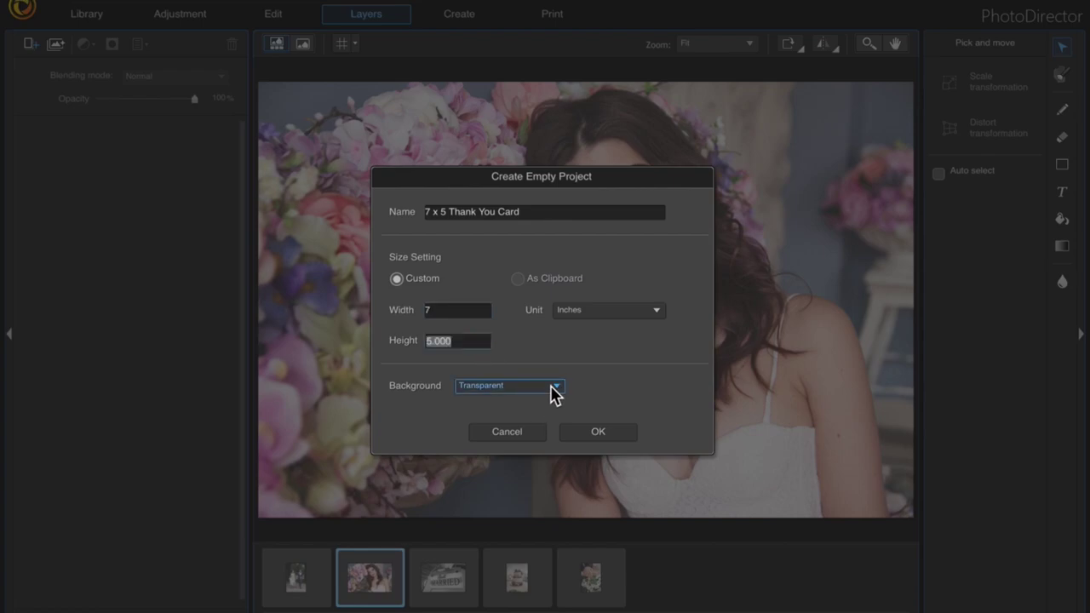
{"action": "left_click", "coordinate": [550, 387]}
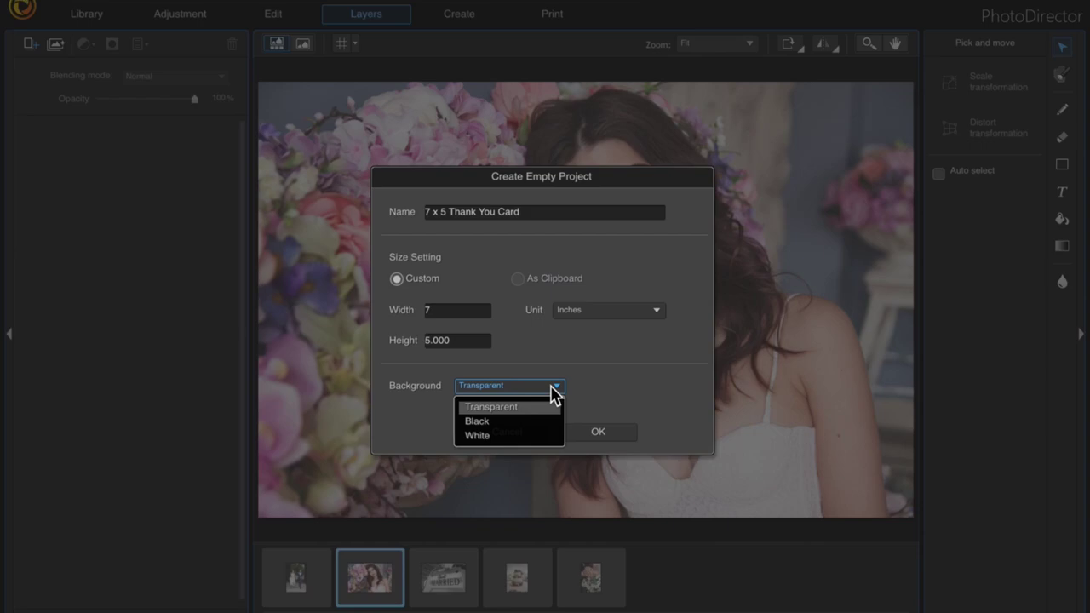
{"action": "left_click", "coordinate": [551, 384]}
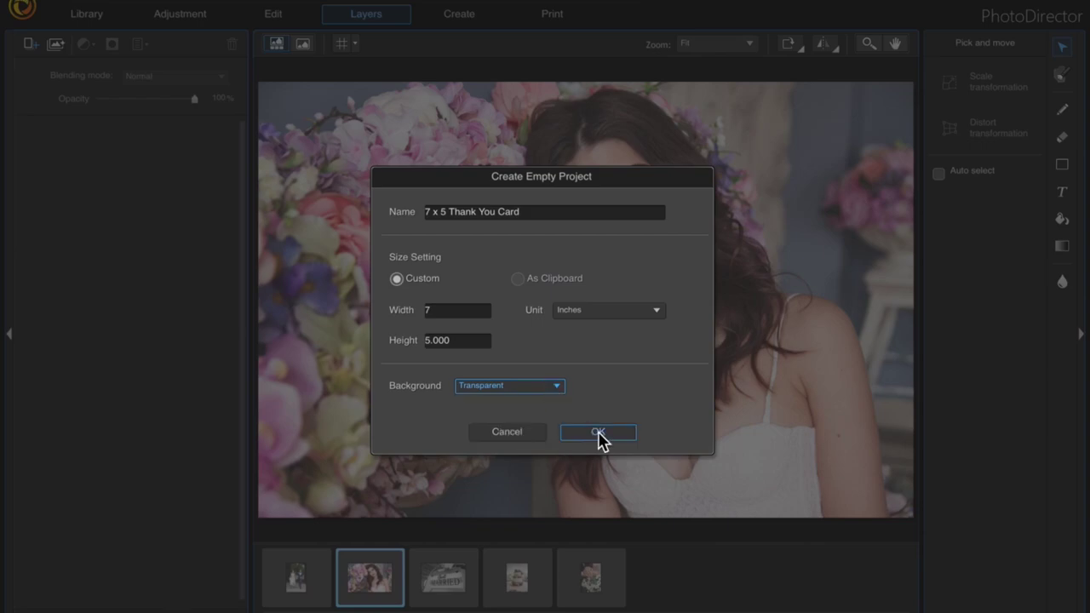
{"action": "left_click", "coordinate": [597, 431]}
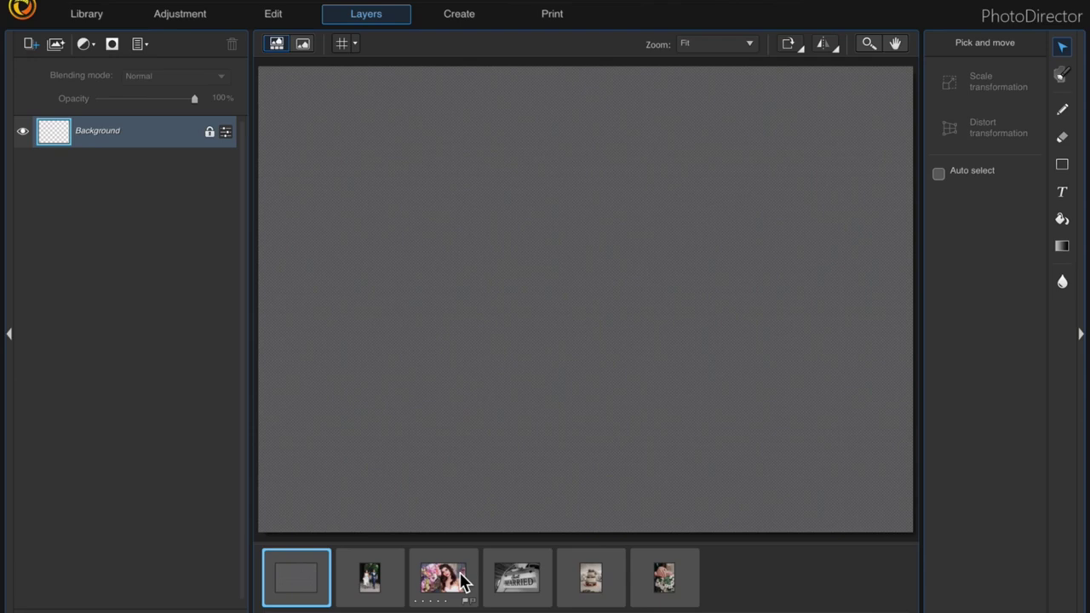
- Add the flower portrait to the card as a layer and shift it to fill the canvas
{"action": "left_click_drag", "start_coordinate": [437, 582], "coordinate": [162, 125]}
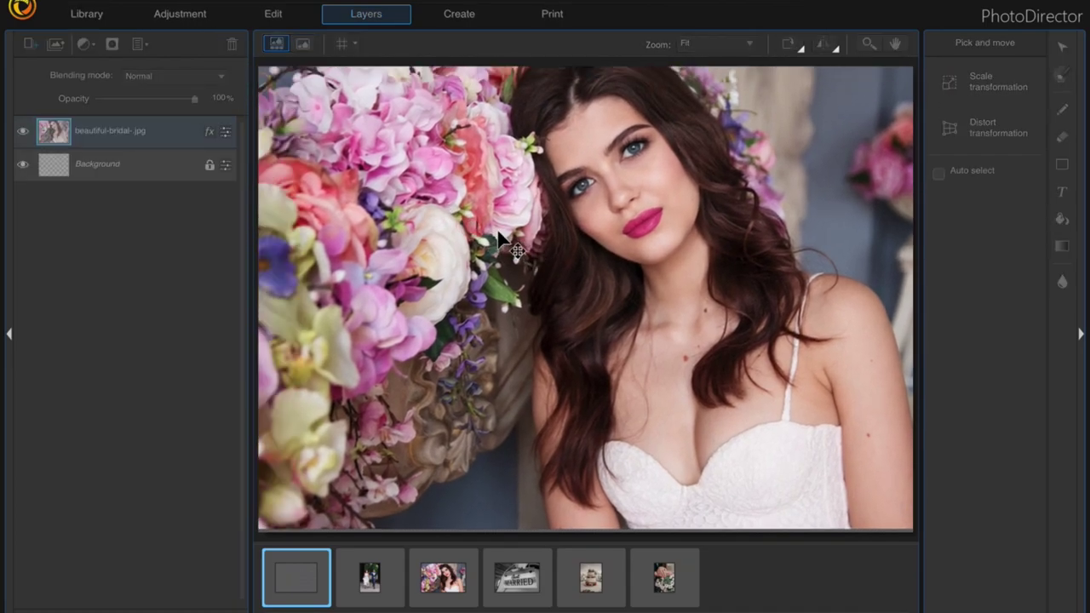
{"action": "left_click_drag", "start_coordinate": [516, 249], "coordinate": [543, 269]}
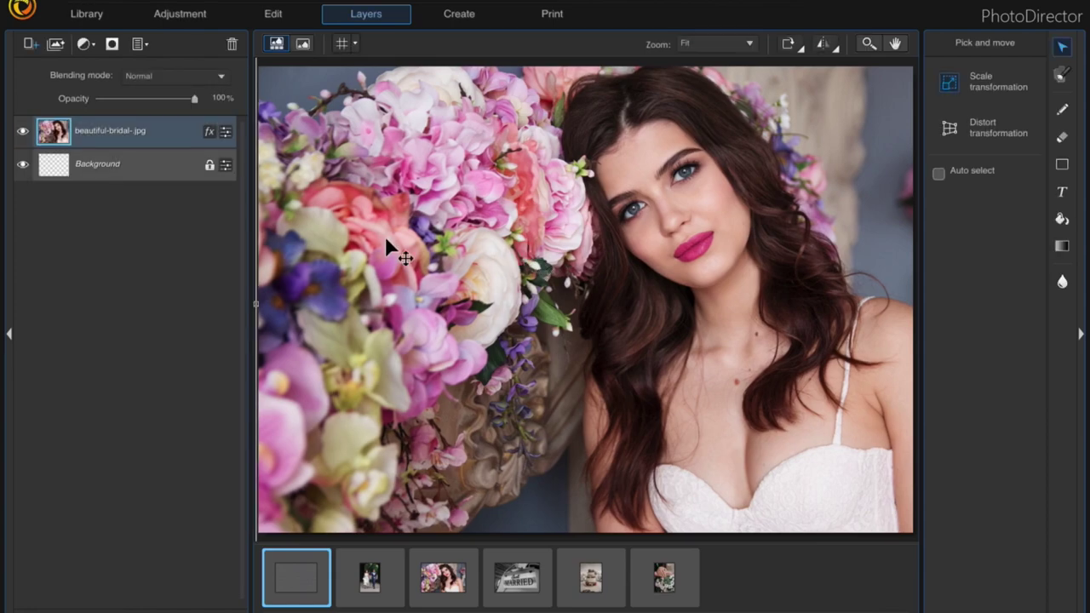
- Make a copy of the beautiful-bridal-.jpg layer above the original
{"action": "right_click", "coordinate": [157, 144]}
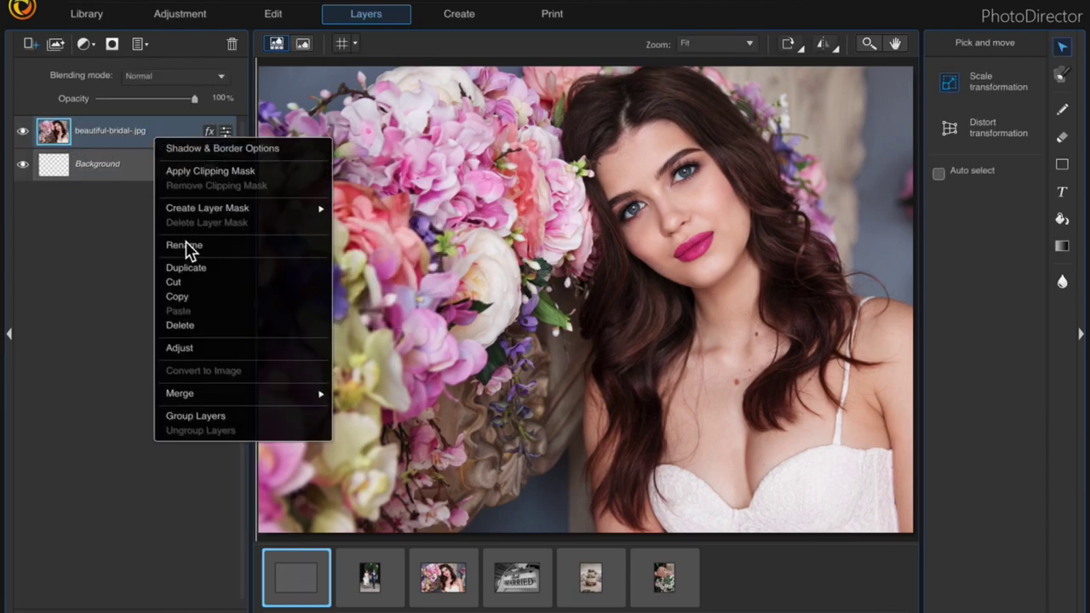
{"action": "left_click", "coordinate": [189, 269]}
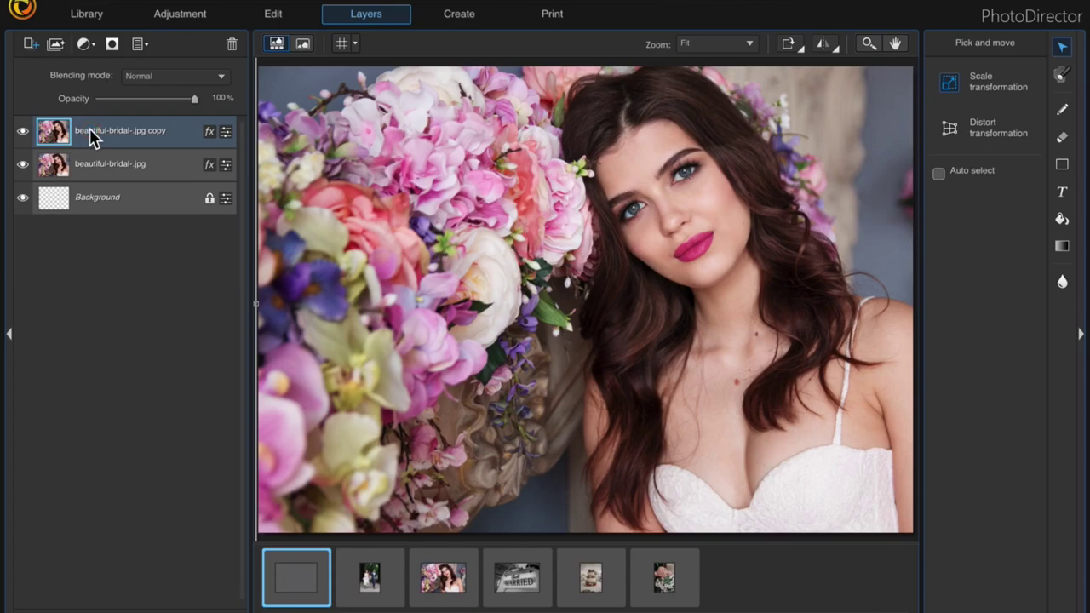
- Set the Gradient tool to a white colour at 100% opacity
{"action": "left_click", "coordinate": [938, 173]}
{"action": "left_click", "coordinate": [1067, 242]}
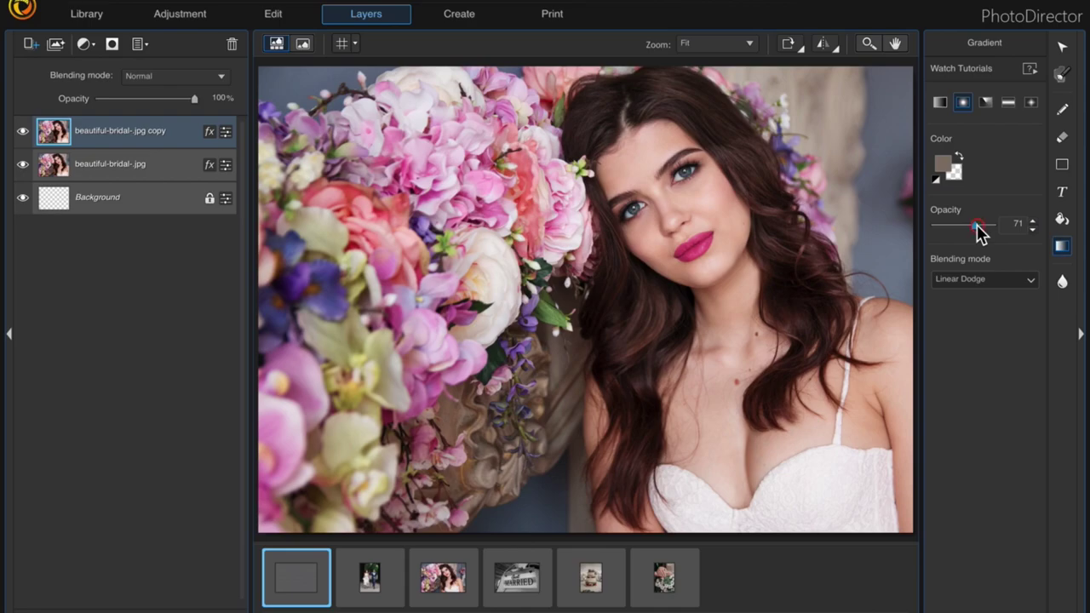
{"action": "left_click_drag", "start_coordinate": [977, 228], "coordinate": [1010, 232]}
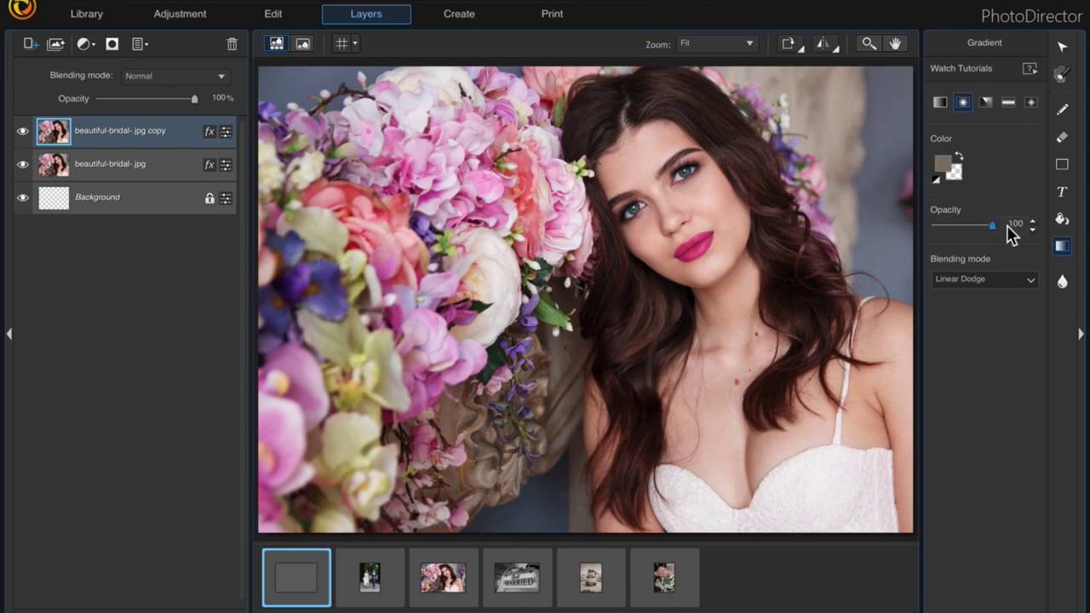
{"action": "left_click", "coordinate": [945, 160]}
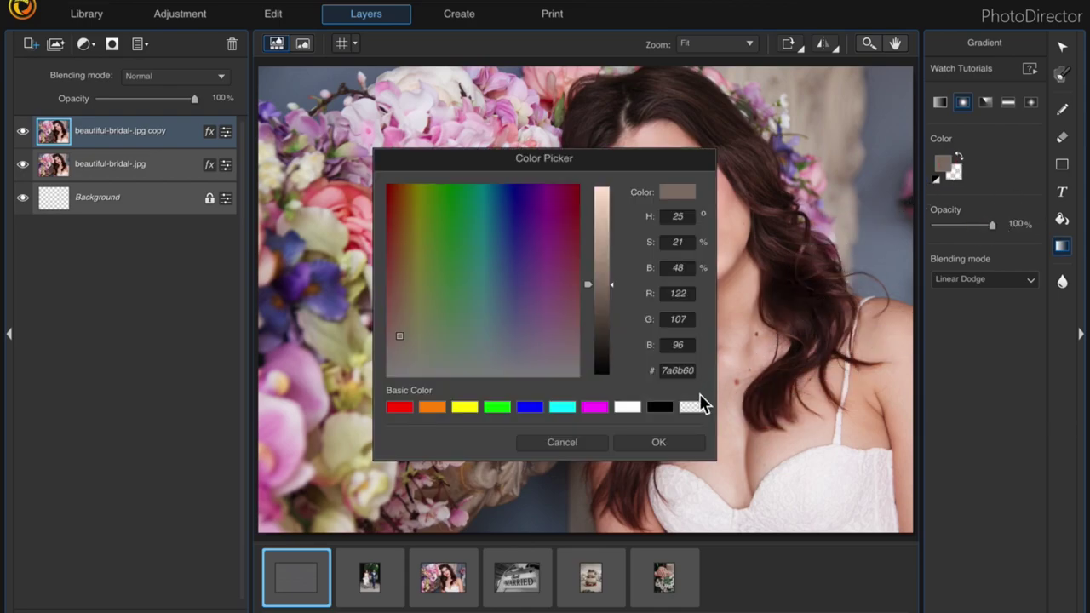
{"action": "left_click", "coordinate": [631, 411]}
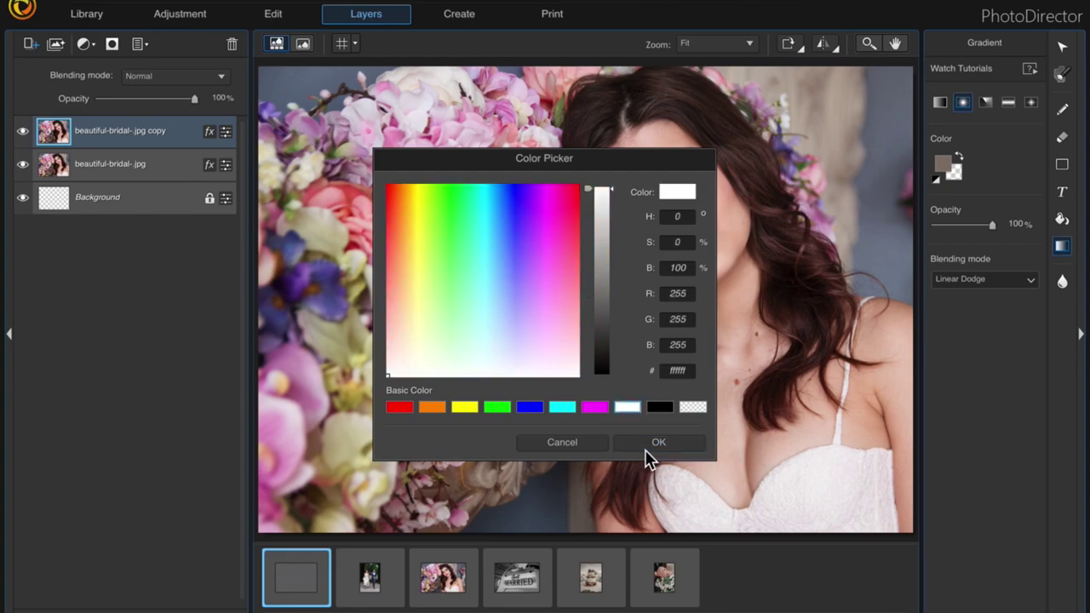
{"action": "left_click", "coordinate": [648, 443]}
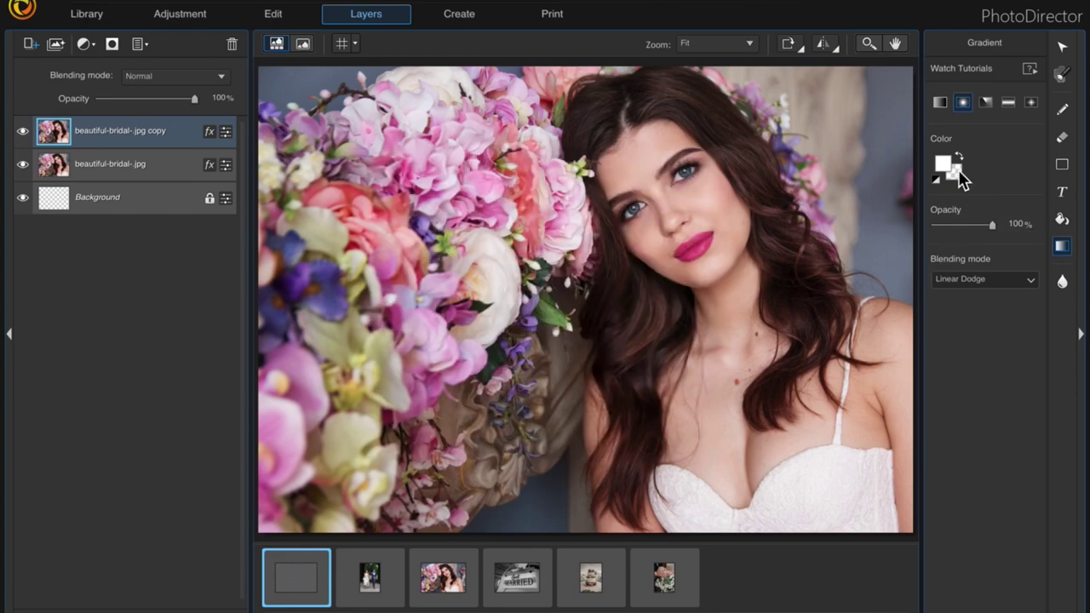
- Draw a linear white gradient from the left edge, extend it right, then shorten it for a sharper transition
{"action": "left_click", "coordinate": [940, 102]}
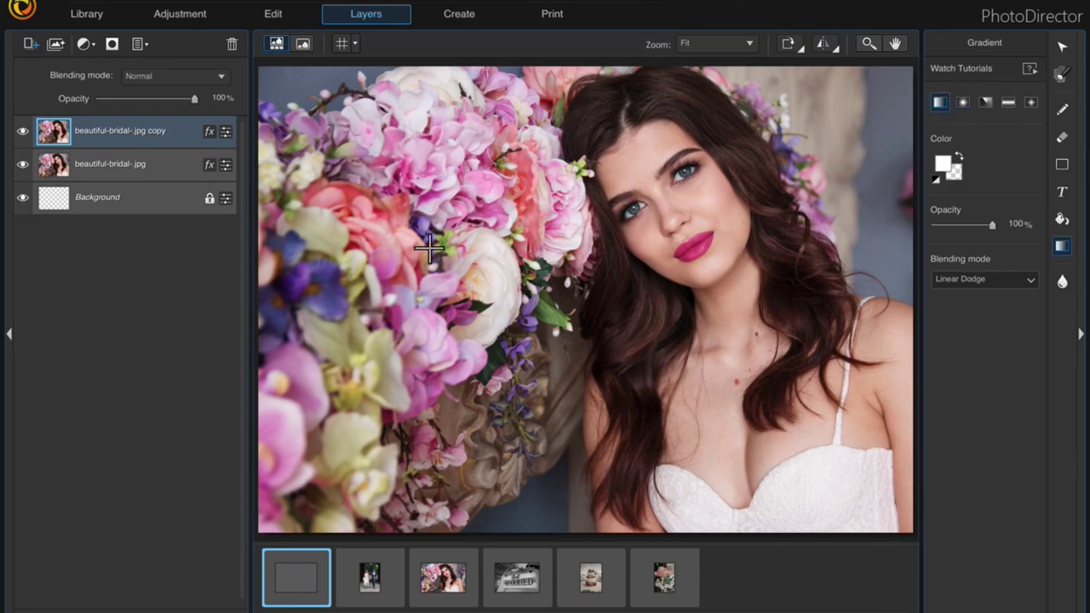
{"action": "left_click_drag", "start_coordinate": [260, 256], "coordinate": [549, 253]}
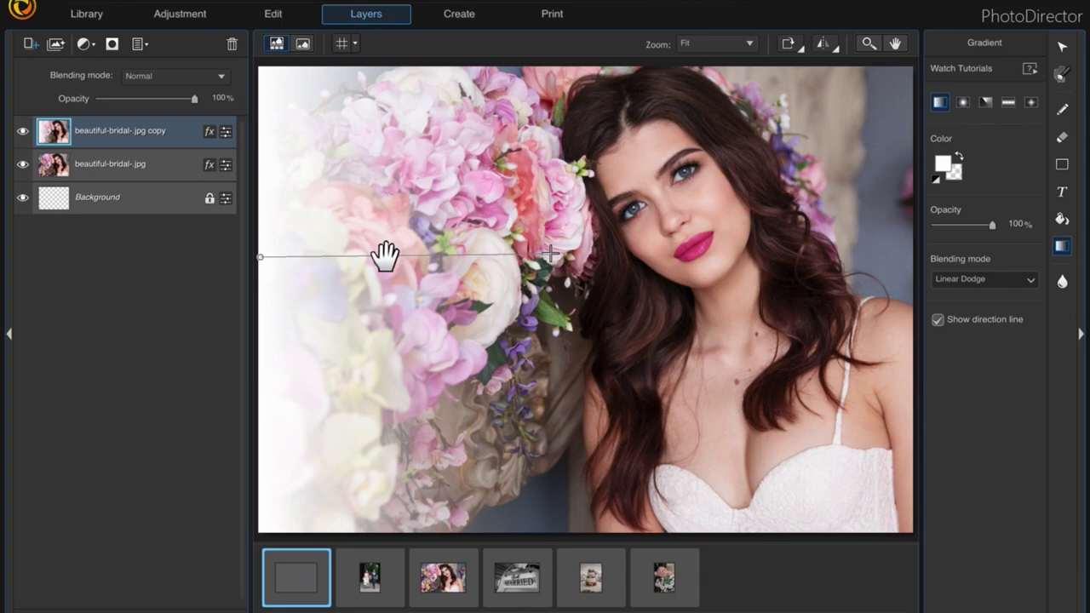
{"action": "left_click_drag", "start_coordinate": [389, 253], "coordinate": [618, 255]}
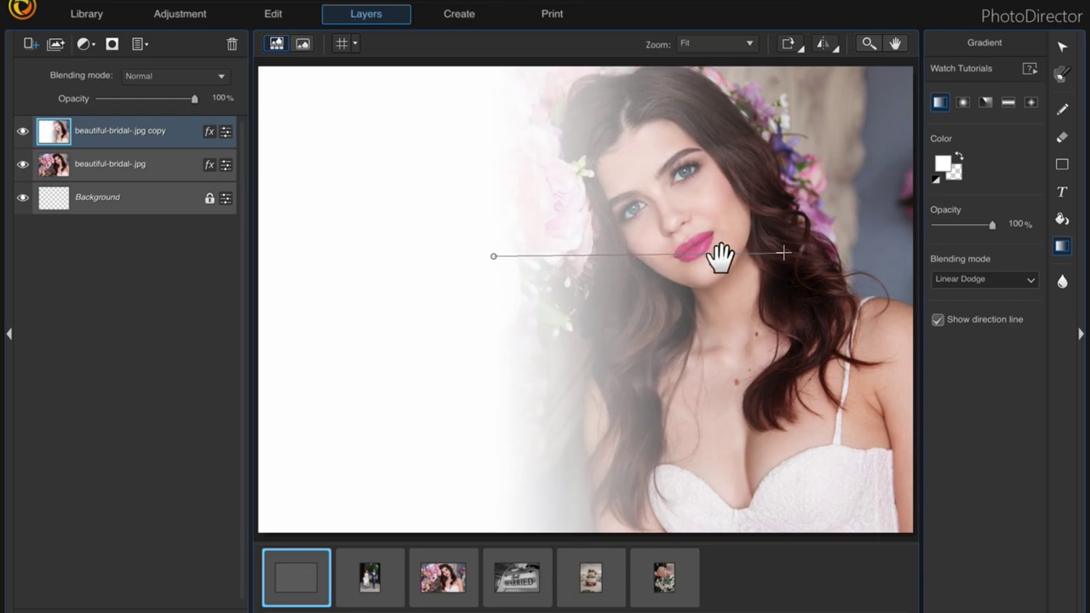
{"action": "left_click_drag", "start_coordinate": [787, 253], "coordinate": [549, 256]}
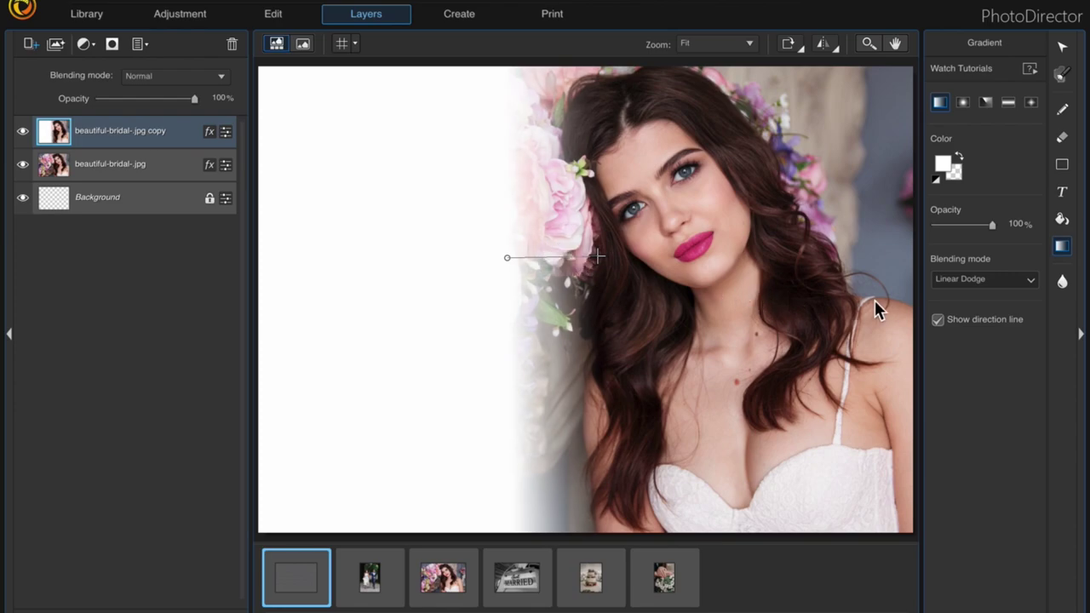
- Try Dissolve and Darken blends, keep Normal, and set the fade's opacity to 85%
{"action": "left_click", "coordinate": [1012, 285]}
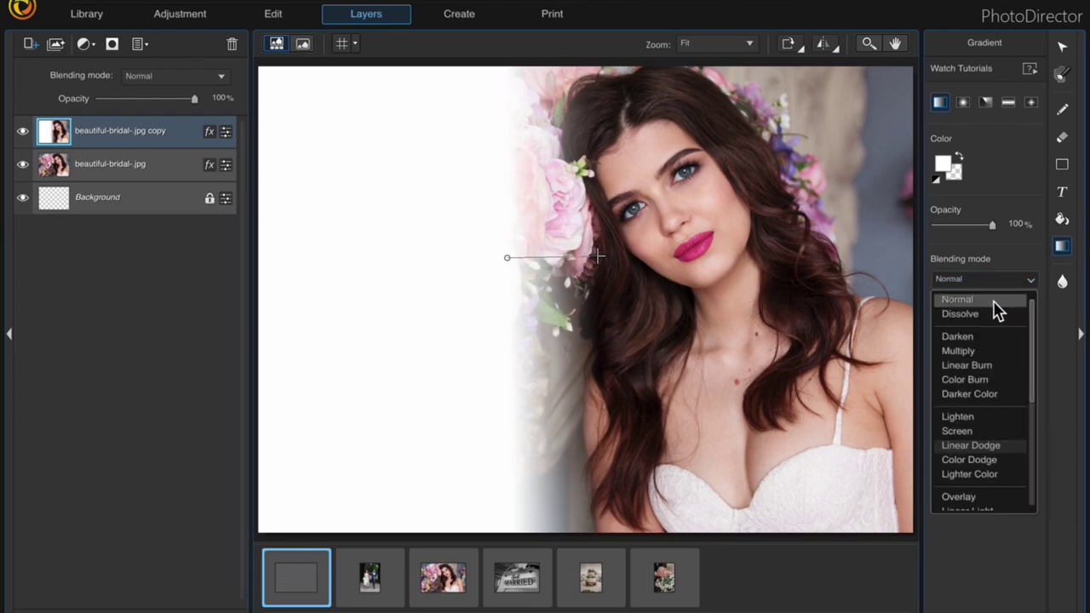
{"action": "left_click", "coordinate": [996, 303]}
{"action": "left_click", "coordinate": [996, 284]}
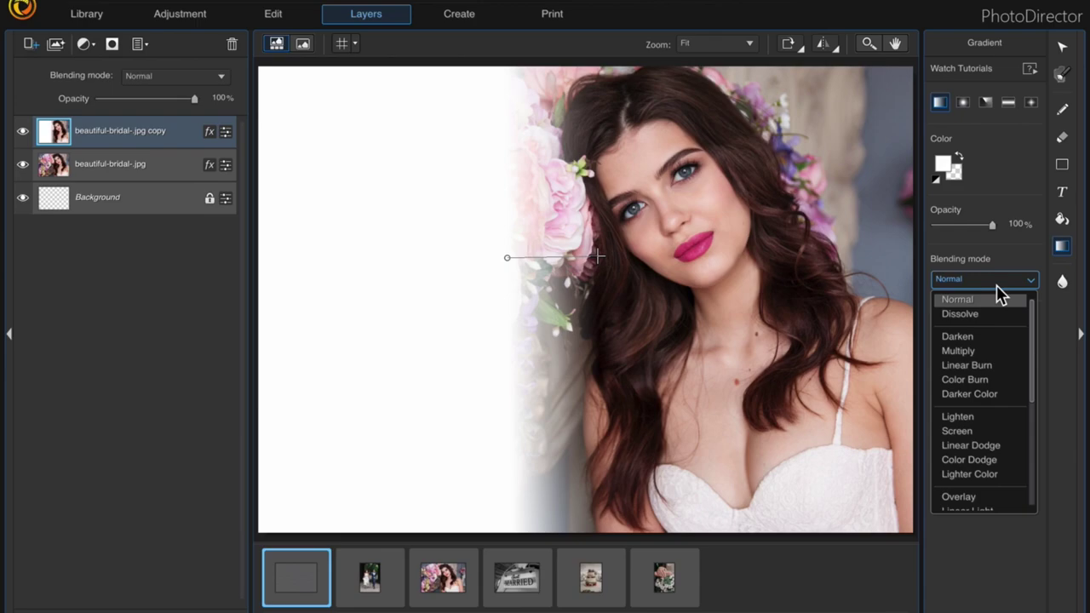
{"action": "key", "text": "Down"}
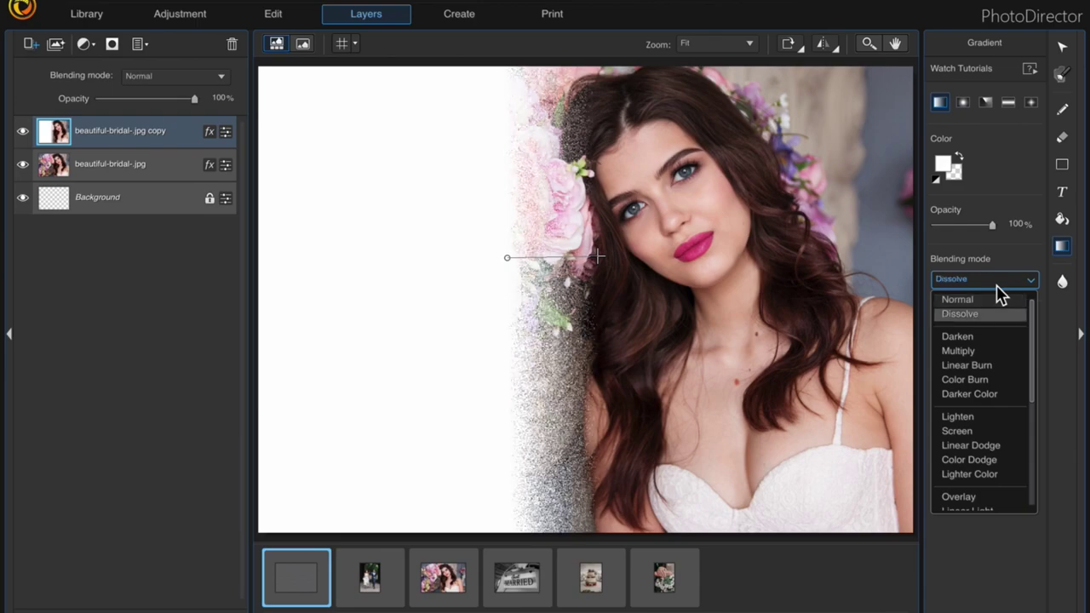
{"action": "key", "text": "Down"}
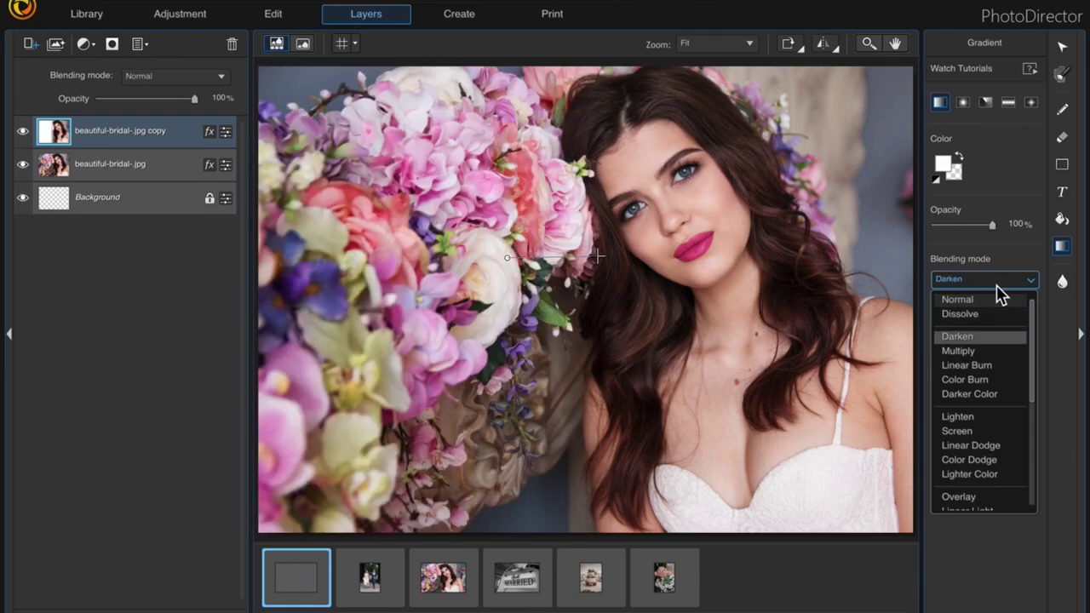
{"action": "key", "text": "Down"}
{"action": "key", "text": "Up"}
{"action": "key", "text": "Up"}
{"action": "key", "text": "Up"}
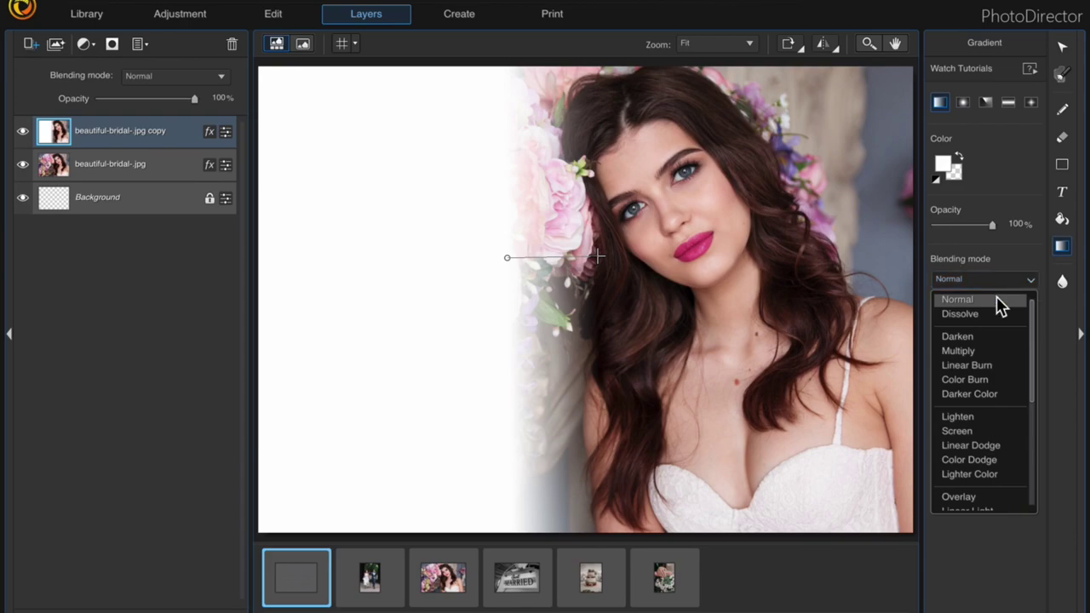
{"action": "left_click", "coordinate": [997, 300]}
{"action": "left_click_drag", "start_coordinate": [991, 229], "coordinate": [976, 226]}
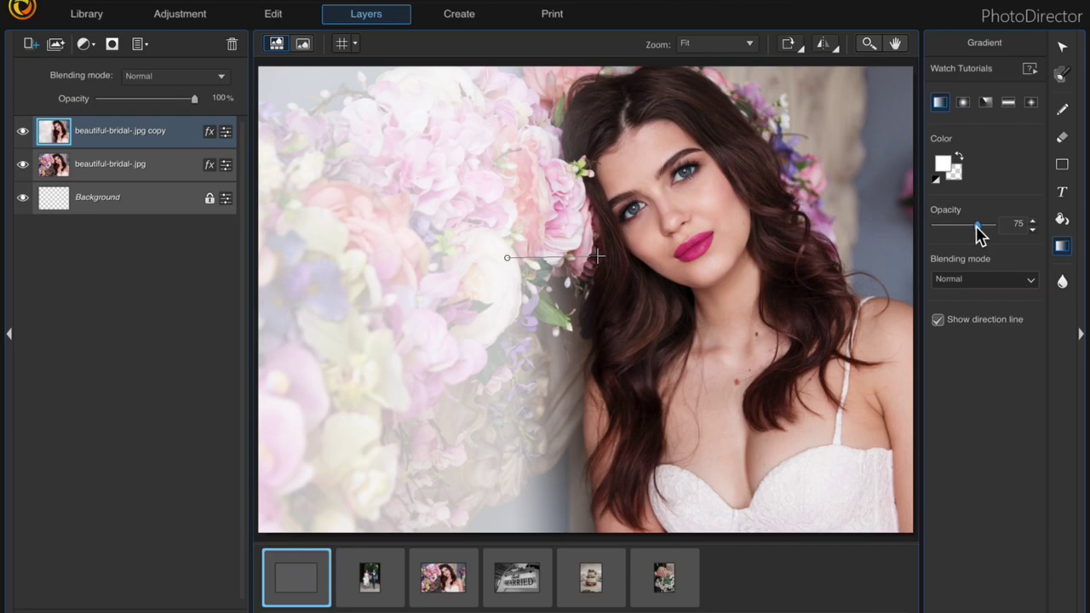
{"action": "left_click_drag", "start_coordinate": [976, 226], "coordinate": [982, 226]}
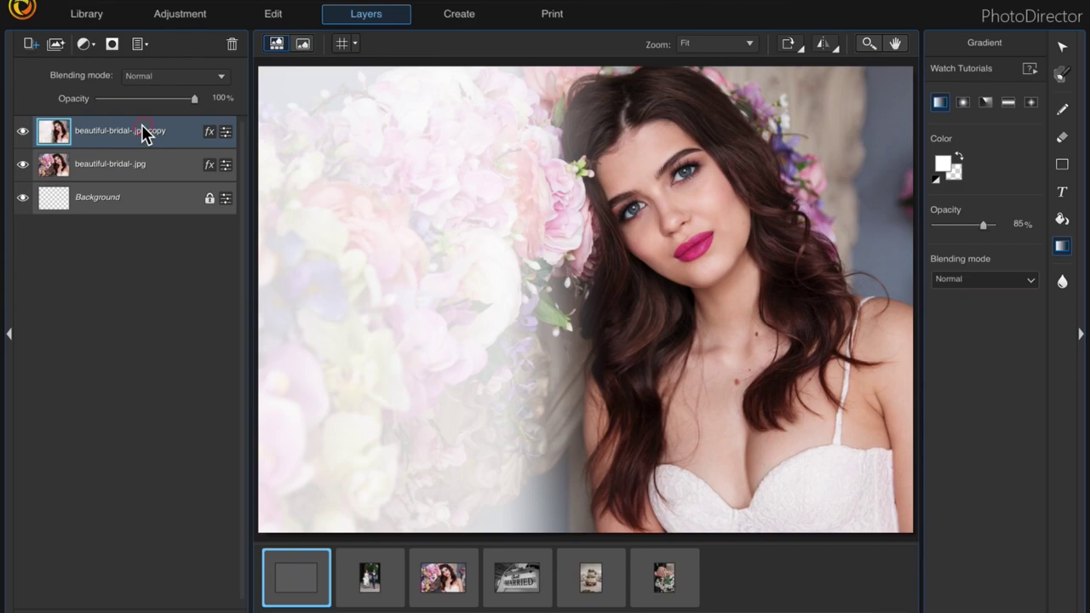
- Deselect the photo copy and apply the Wedding Thank You express template from My Creations
{"action": "left_click", "coordinate": [790, 414]}
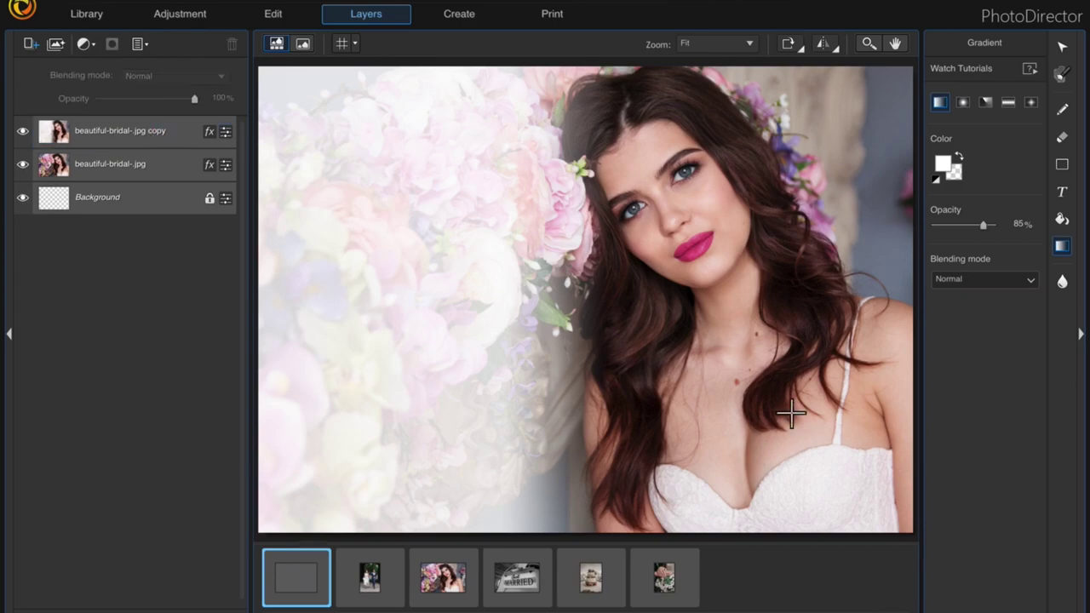
{"action": "left_click", "coordinate": [38, 49]}
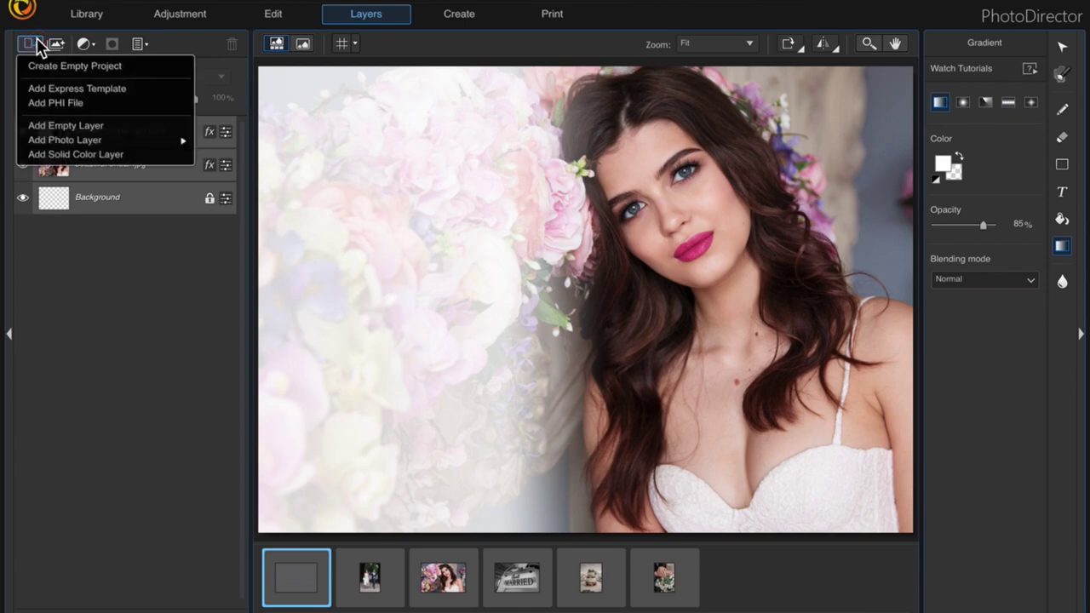
{"action": "left_click", "coordinate": [51, 90]}
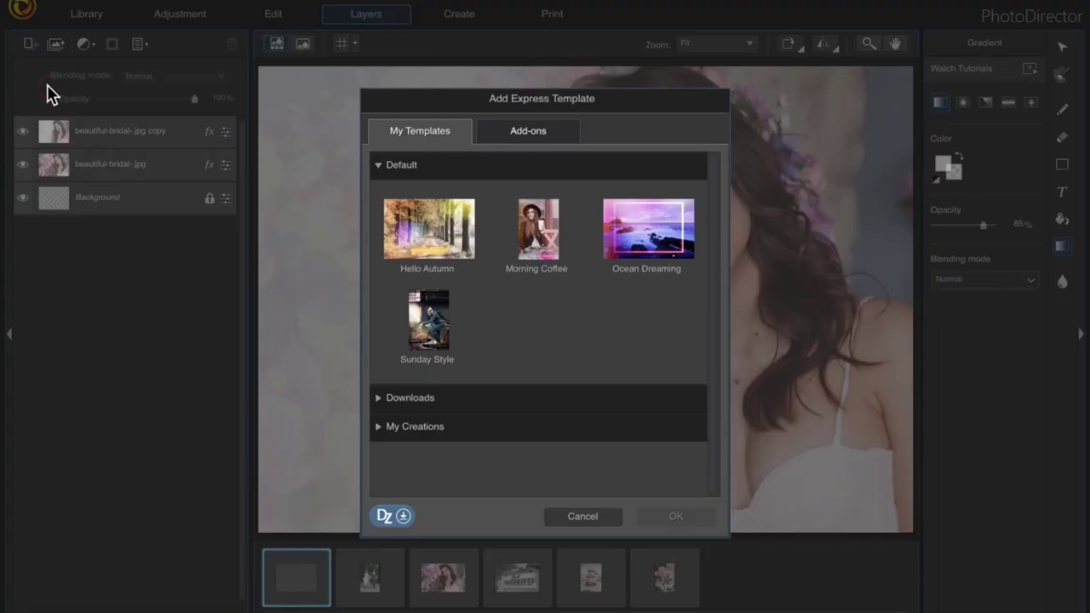
{"action": "left_click", "coordinate": [379, 427]}
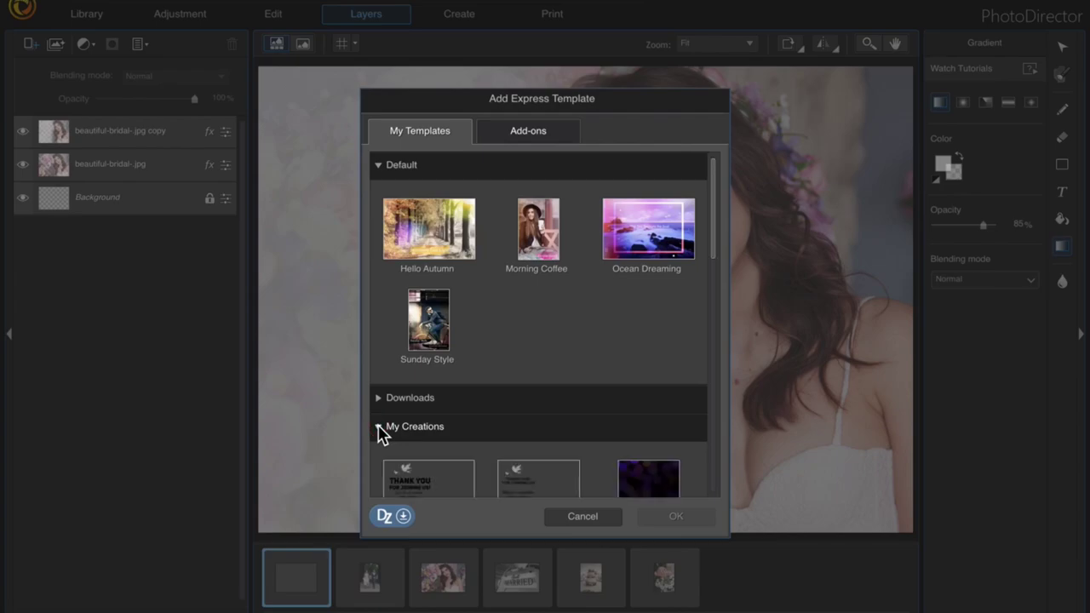
{"action": "scroll", "coordinate": [543, 414], "scroll_direction": "down", "scroll_amount": 2}
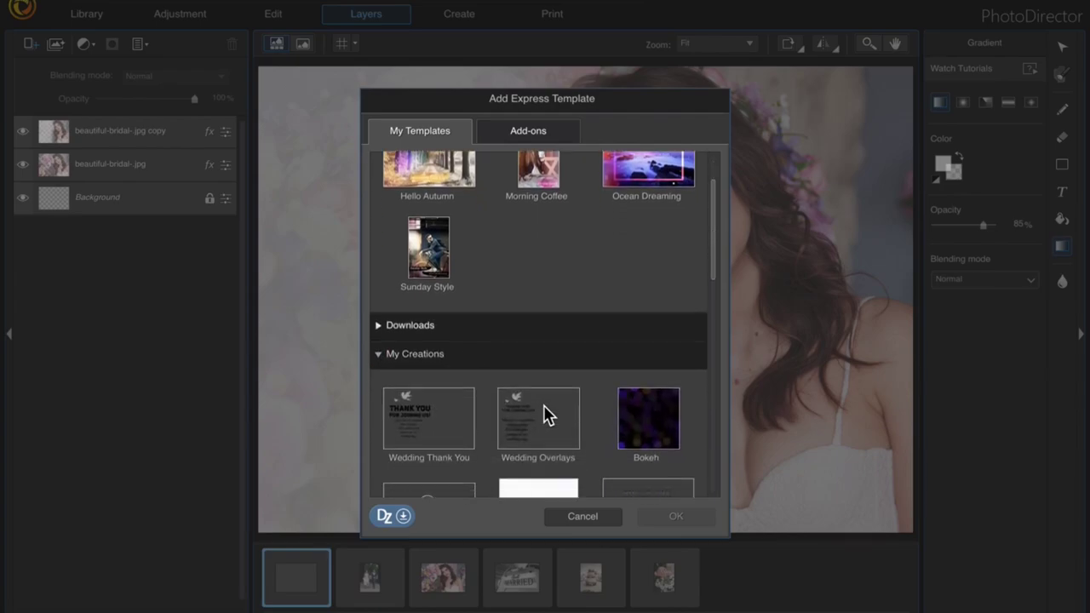
{"action": "double_click", "coordinate": [419, 429]}
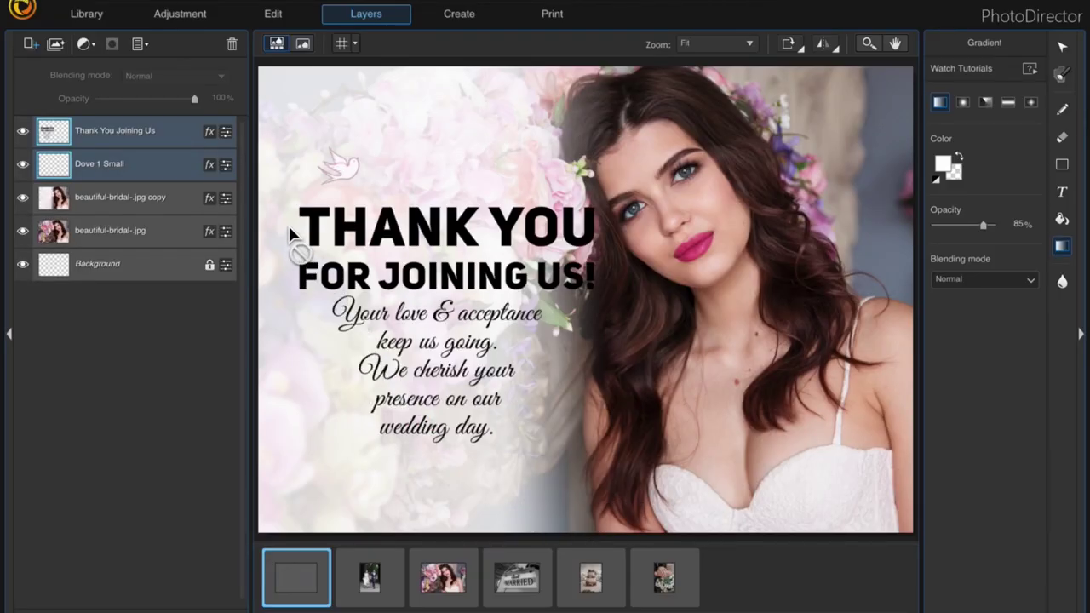
- Duplicate the Dove 1 Small layer
{"action": "left_click", "coordinate": [153, 172]}
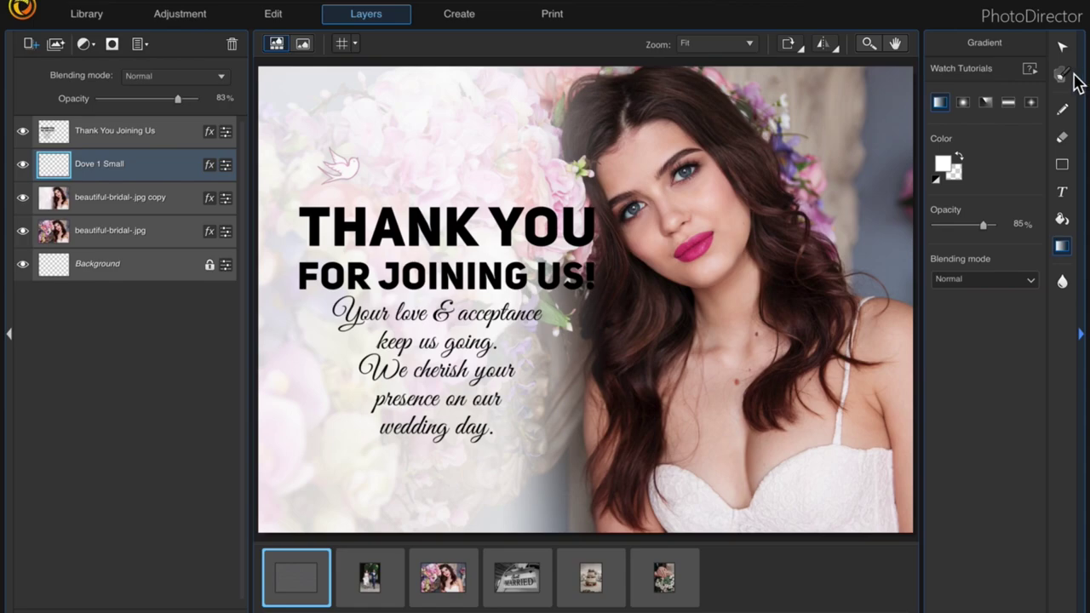
{"action": "right_click", "coordinate": [120, 176]}
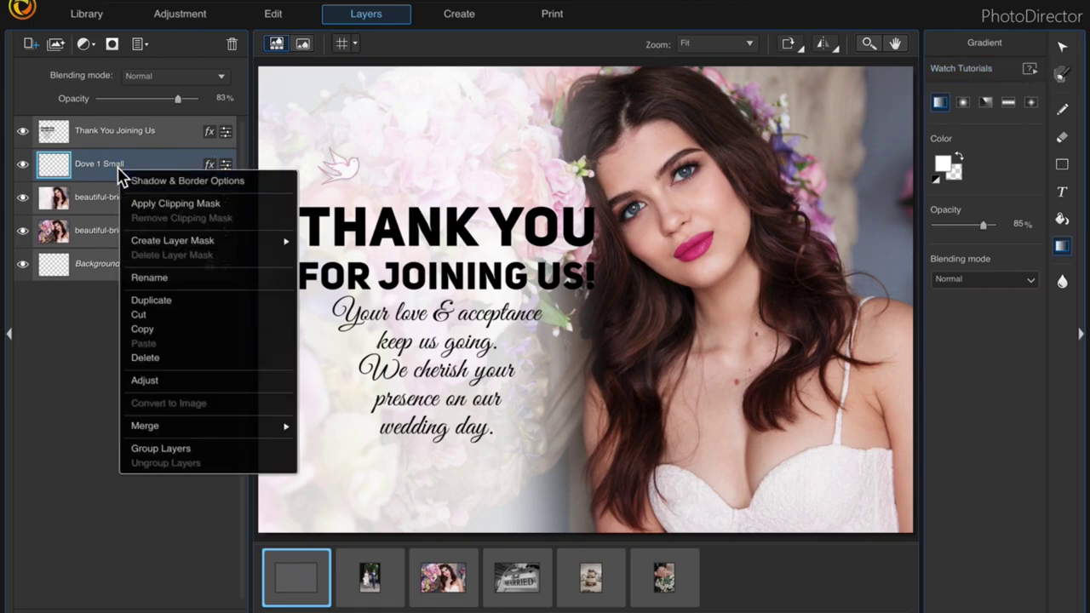
{"action": "left_click", "coordinate": [151, 300]}
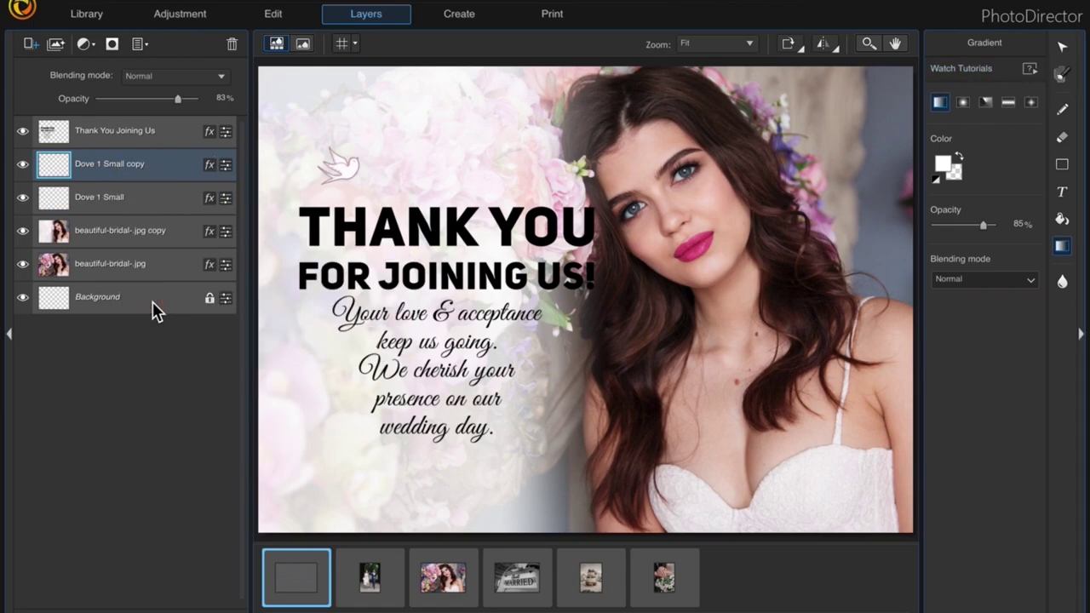
- Move the dove copy, flip it horizontally, and place it right of the original above the heading
{"action": "left_click", "coordinate": [1062, 47]}
{"action": "left_click_drag", "start_coordinate": [357, 177], "coordinate": [467, 149]}
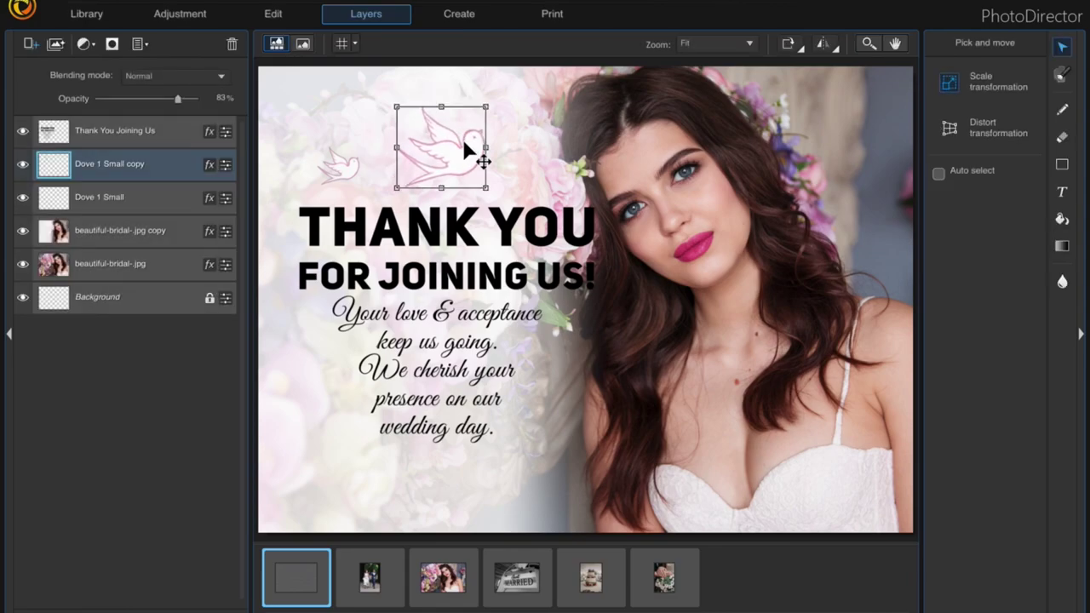
{"action": "left_click", "coordinate": [836, 50]}
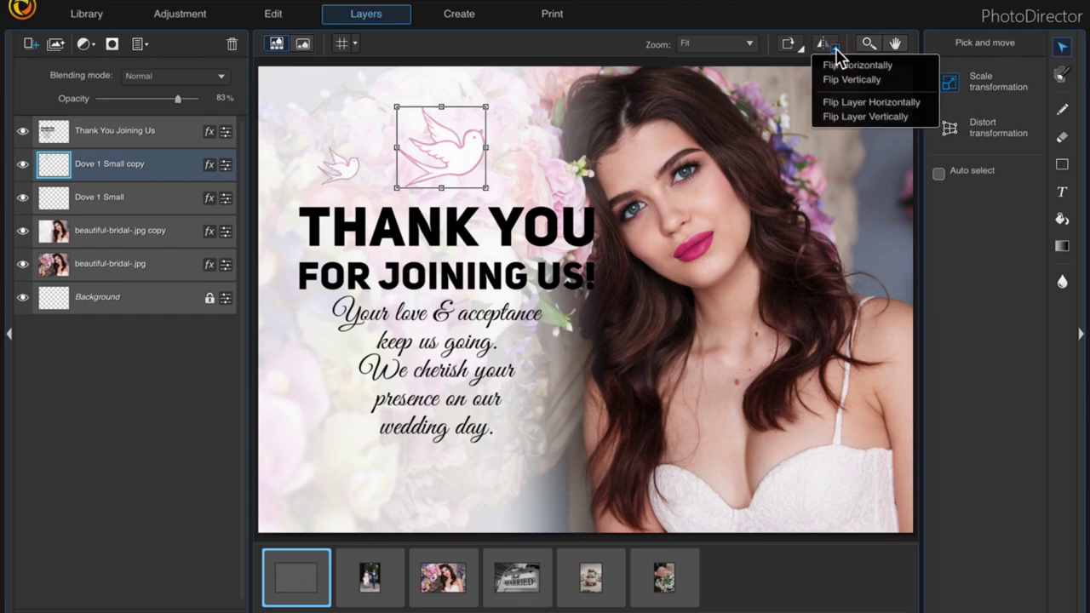
{"action": "left_click", "coordinate": [838, 103]}
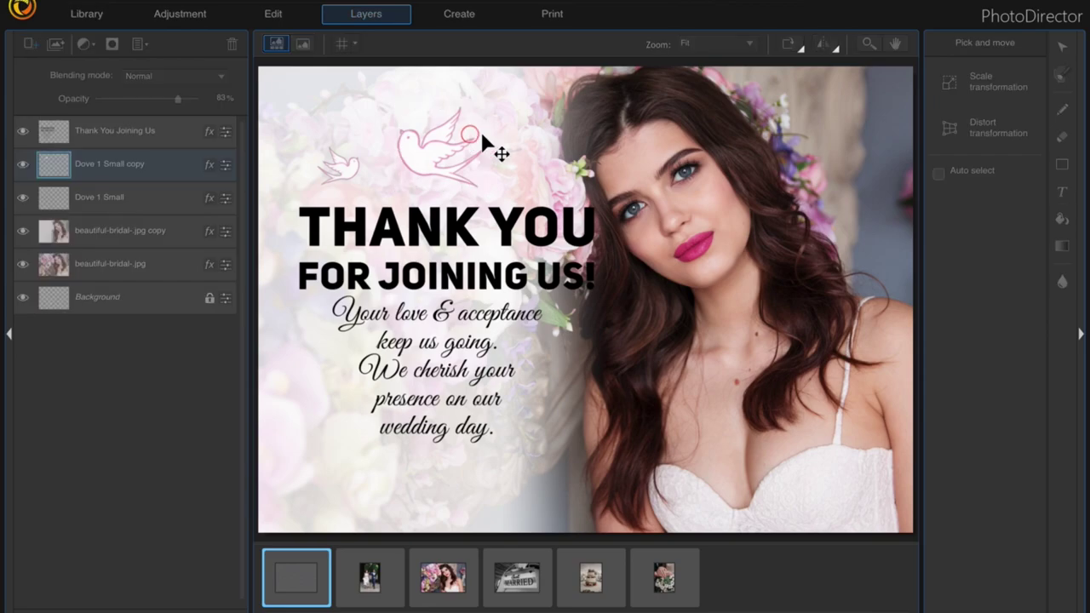
{"action": "left_click_drag", "start_coordinate": [482, 134], "coordinate": [495, 133]}
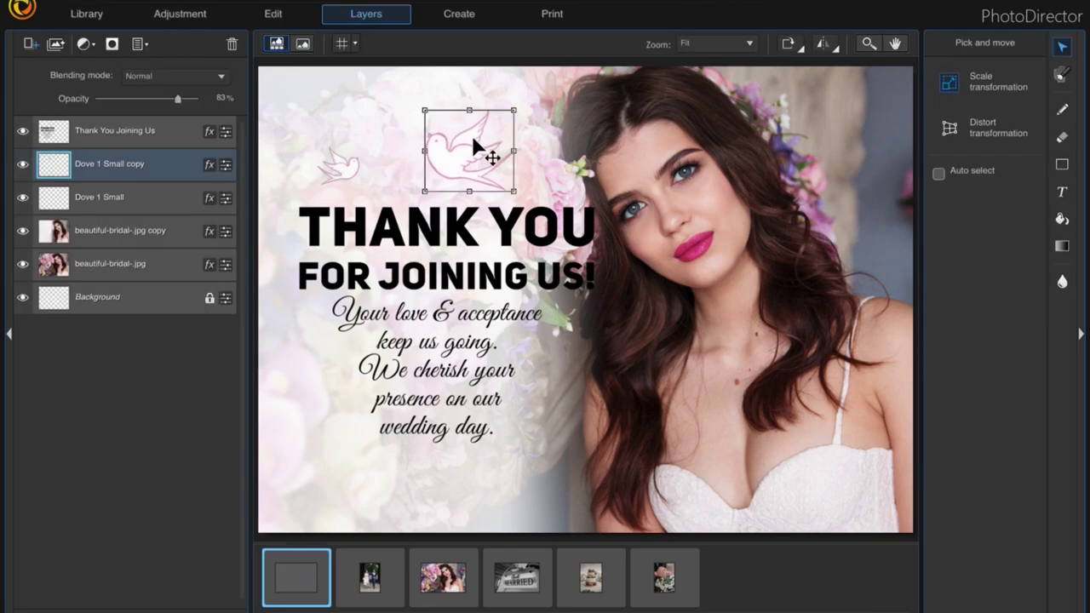
- Marquee-select the script message on the thank-you text layer and shift it down and left
{"action": "left_click", "coordinate": [155, 136]}
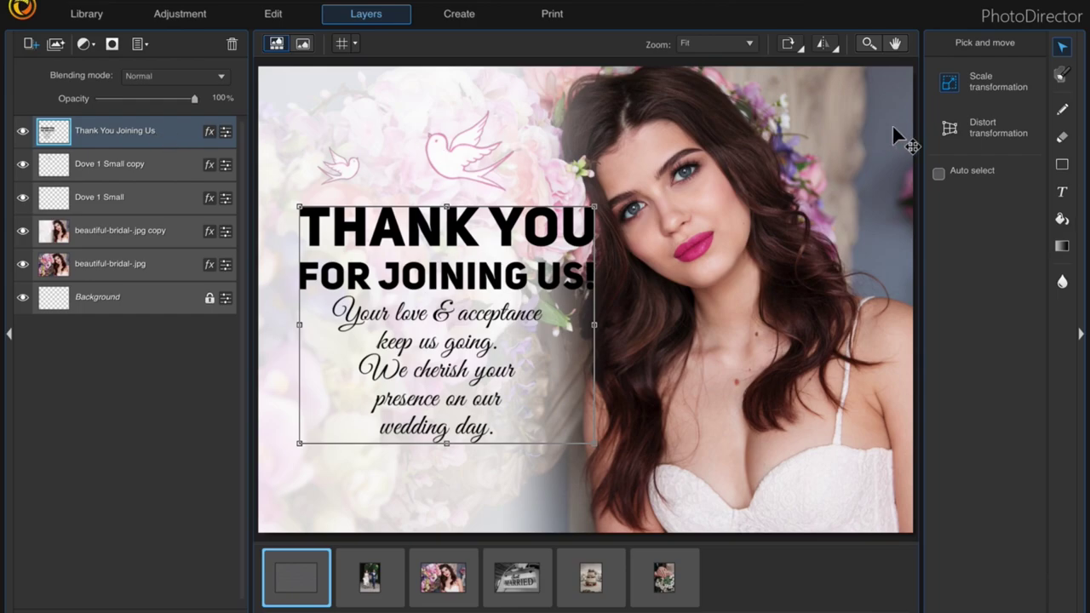
{"action": "left_click", "coordinate": [1061, 75]}
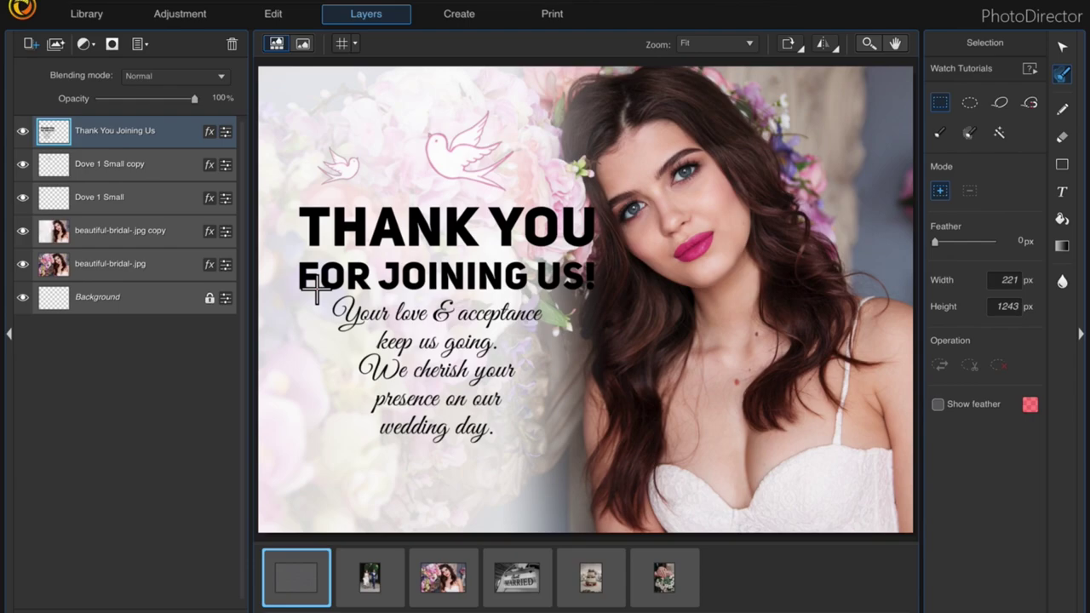
{"action": "left_click_drag", "start_coordinate": [316, 294], "coordinate": [543, 448]}
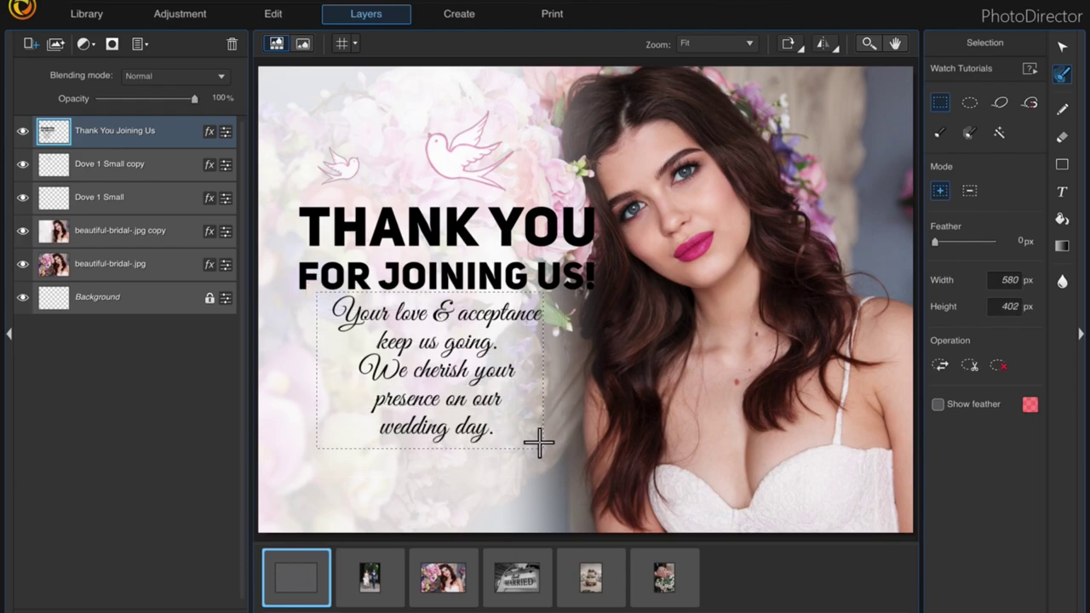
{"action": "left_click", "coordinate": [1066, 50]}
{"action": "left_click_drag", "start_coordinate": [417, 340], "coordinate": [394, 362]}
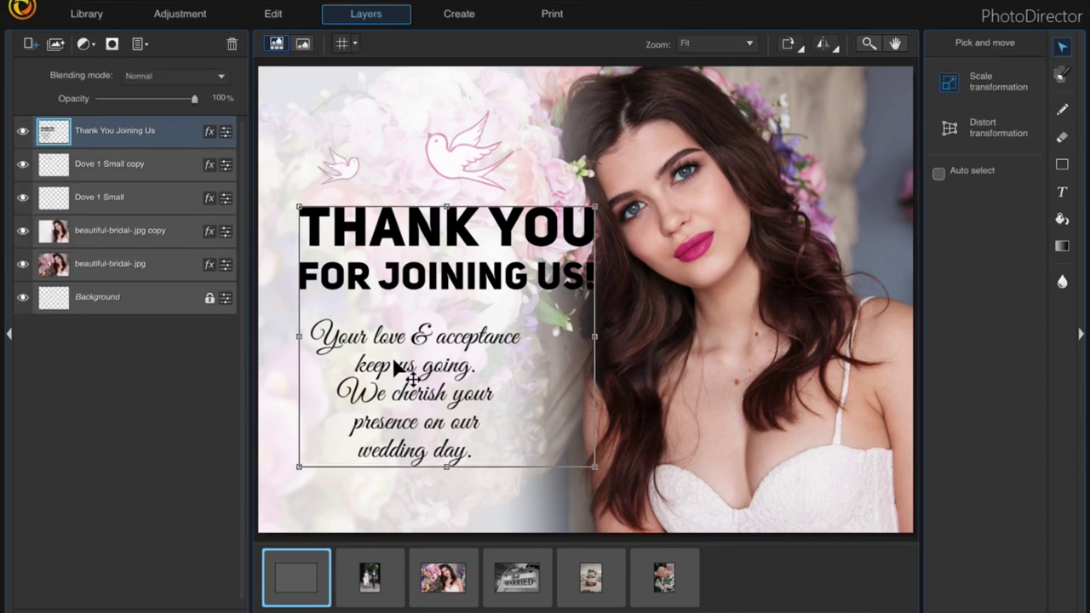
- Select the THANK YOU FOR JOINING US! heading, scale it down and move it left
{"action": "left_click", "coordinate": [1060, 77]}
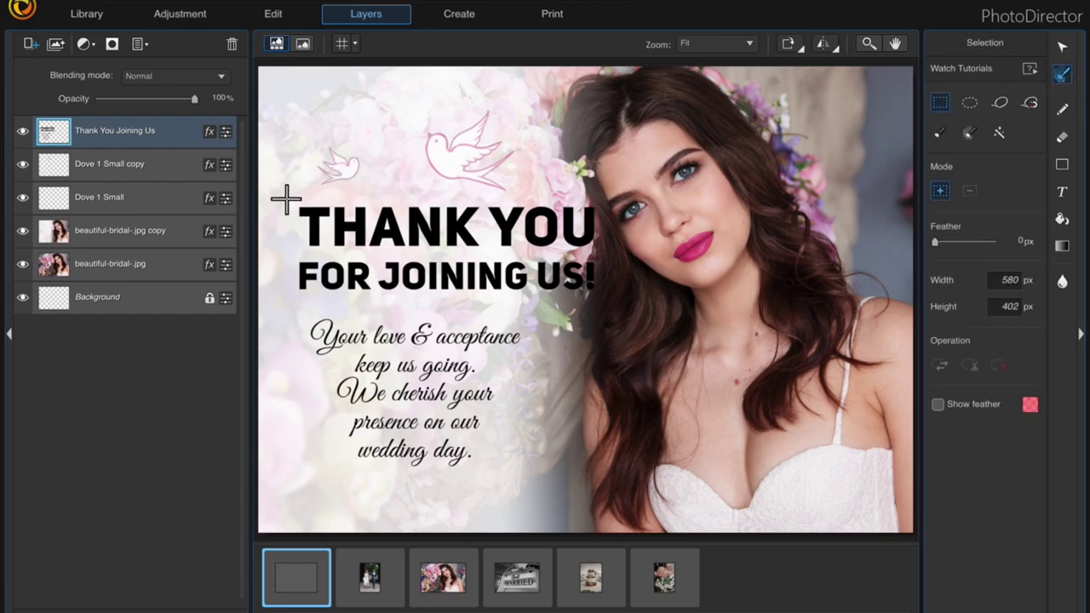
{"action": "left_click_drag", "start_coordinate": [287, 200], "coordinate": [608, 298]}
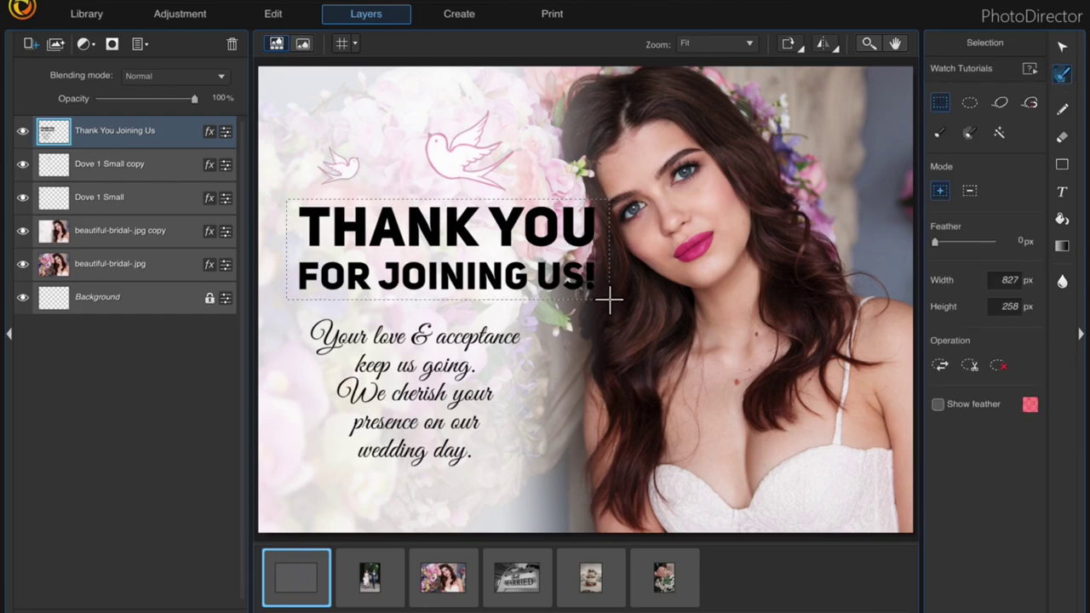
{"action": "left_click", "coordinate": [1061, 48]}
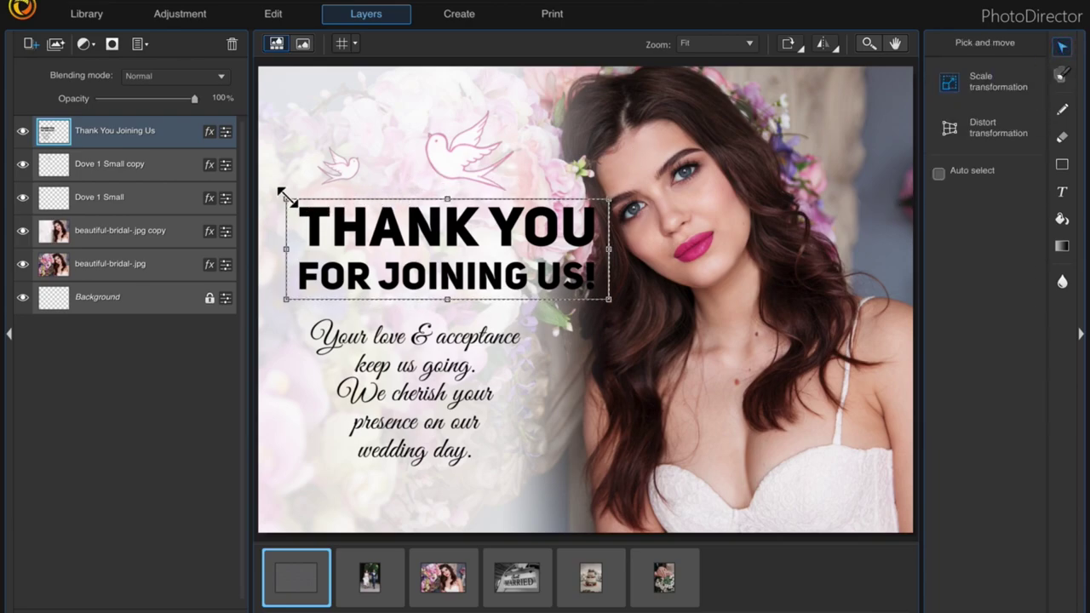
{"action": "left_click_drag", "start_coordinate": [286, 200], "coordinate": [343, 218]}
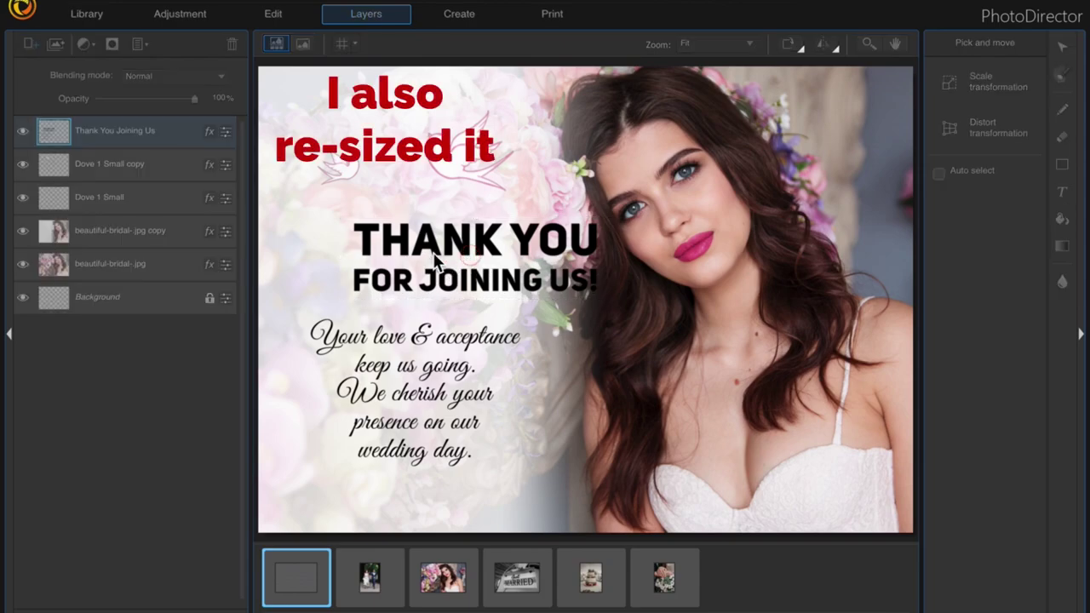
{"action": "left_click_drag", "start_coordinate": [473, 259], "coordinate": [407, 246]}
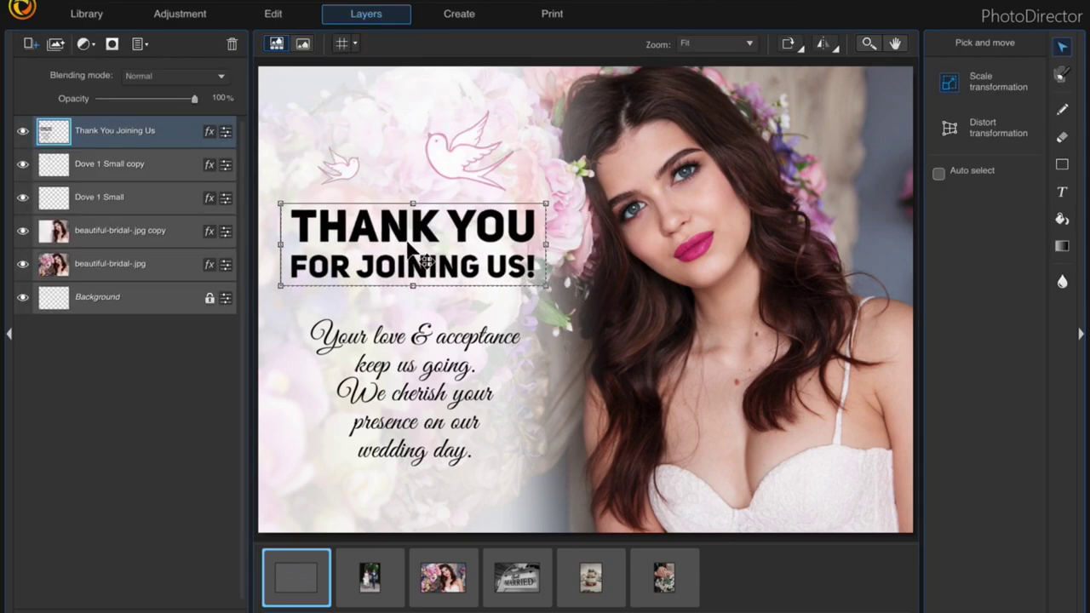
- Adjust the thank-you text layer's opacity, scale it slightly smaller and nudge it up-left under the doves
{"action": "left_click", "coordinate": [407, 247]}
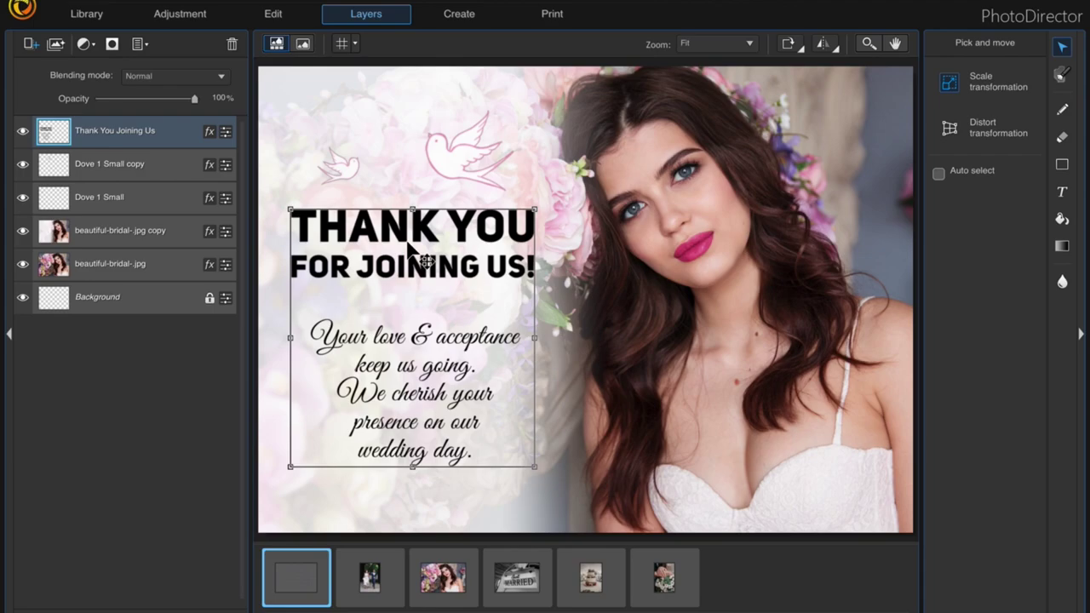
{"action": "left_click", "coordinate": [154, 307]}
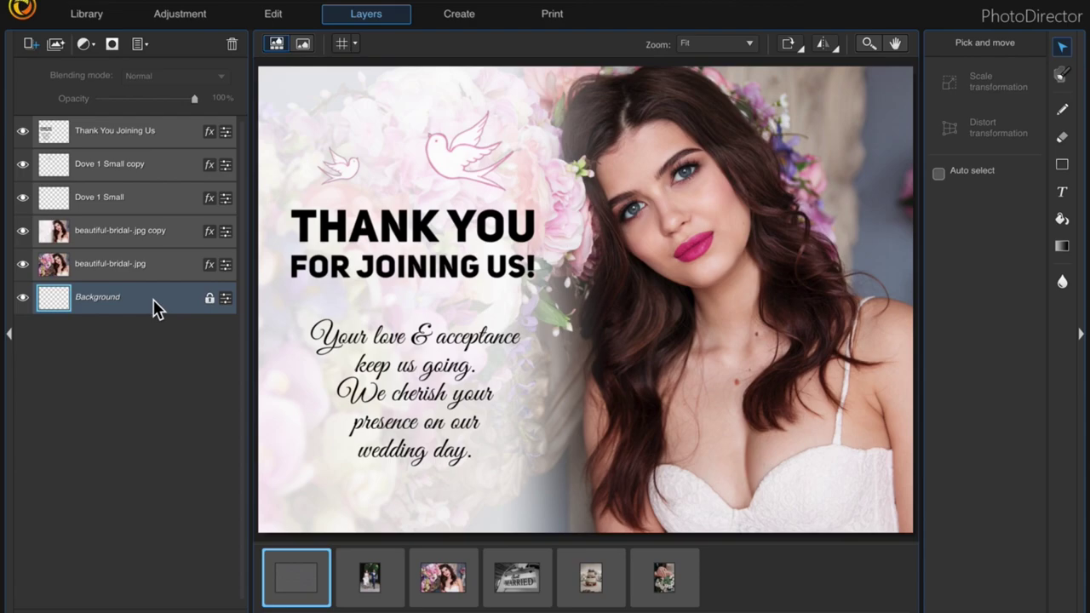
{"action": "left_click", "coordinate": [151, 130]}
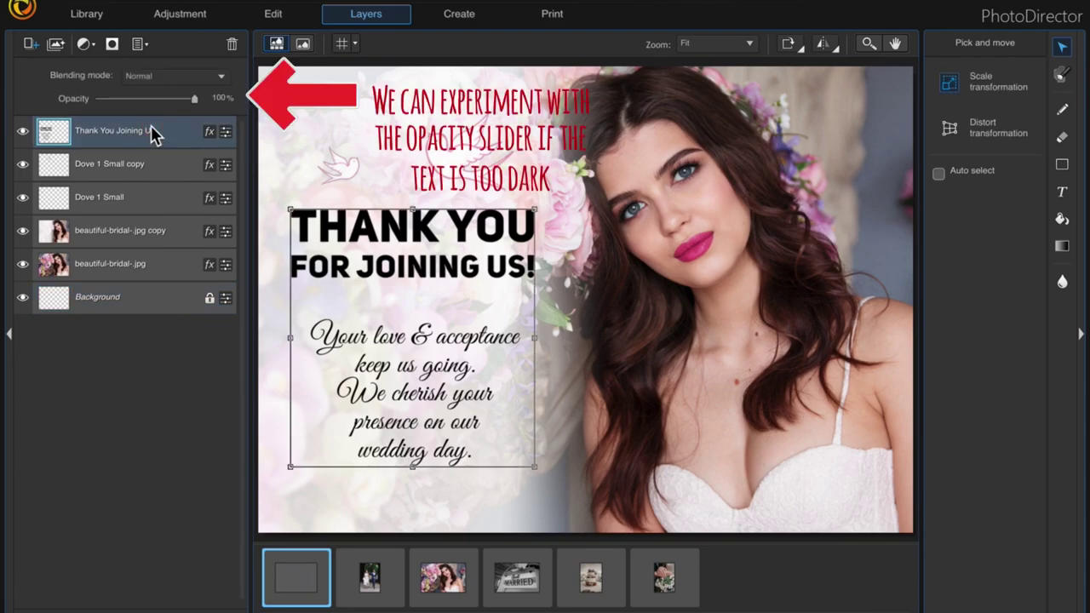
{"action": "mouse_move", "coordinate": [193, 99]}
{"action": "left_mouse_down"}
{"action": "mouse_move", "coordinate": [167, 99]}
{"action": "mouse_move", "coordinate": [207, 102]}
{"action": "left_mouse_up"}
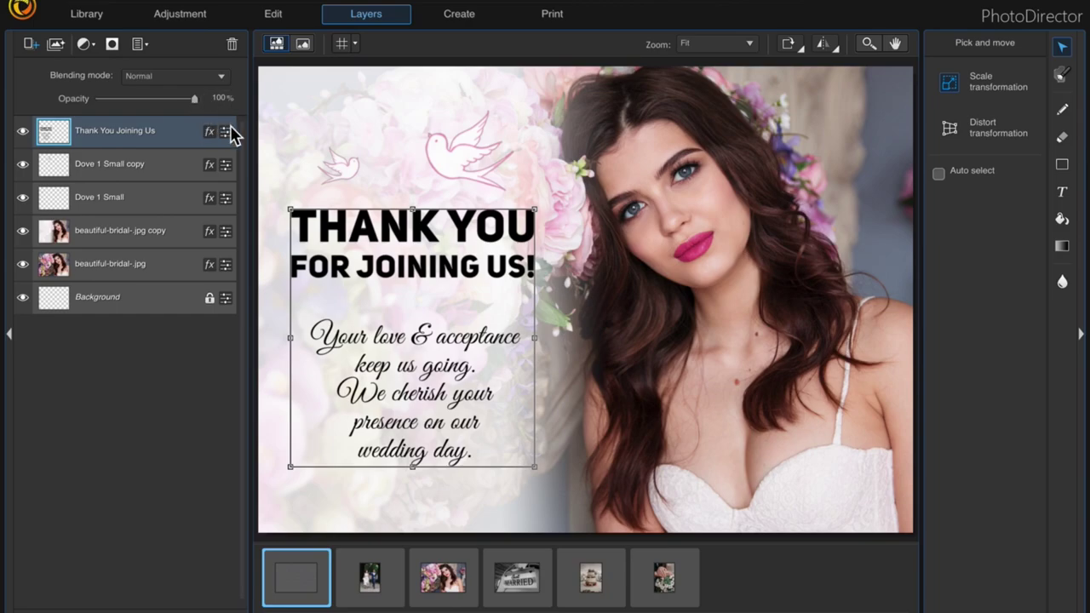
{"action": "left_click_drag", "start_coordinate": [290, 210], "coordinate": [308, 228]}
{"action": "left_click_drag", "start_coordinate": [400, 274], "coordinate": [383, 261]}
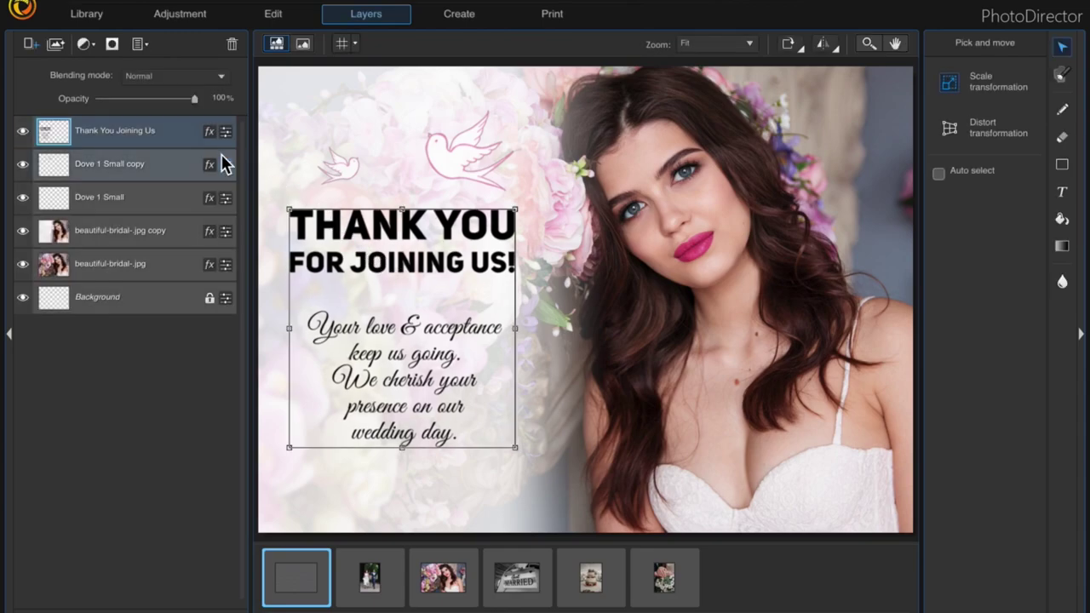
- Duplicate the Dove 1 Small layer and place the tilted copy beneath the 'wedding day.' line
{"action": "left_click", "coordinate": [143, 204]}
{"action": "right_click", "coordinate": [143, 204]}
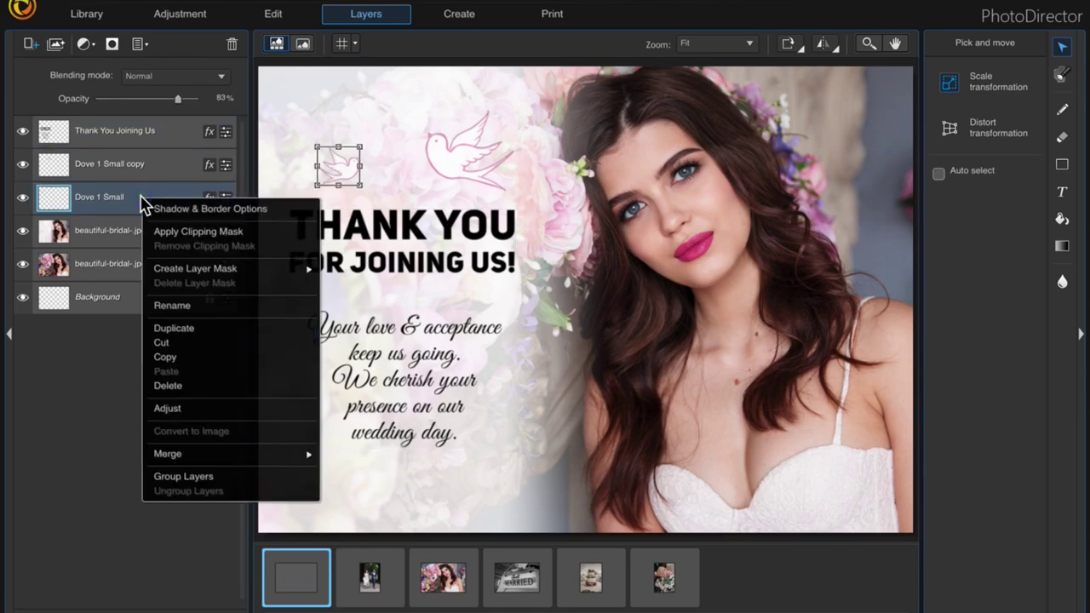
{"action": "left_click", "coordinate": [187, 331]}
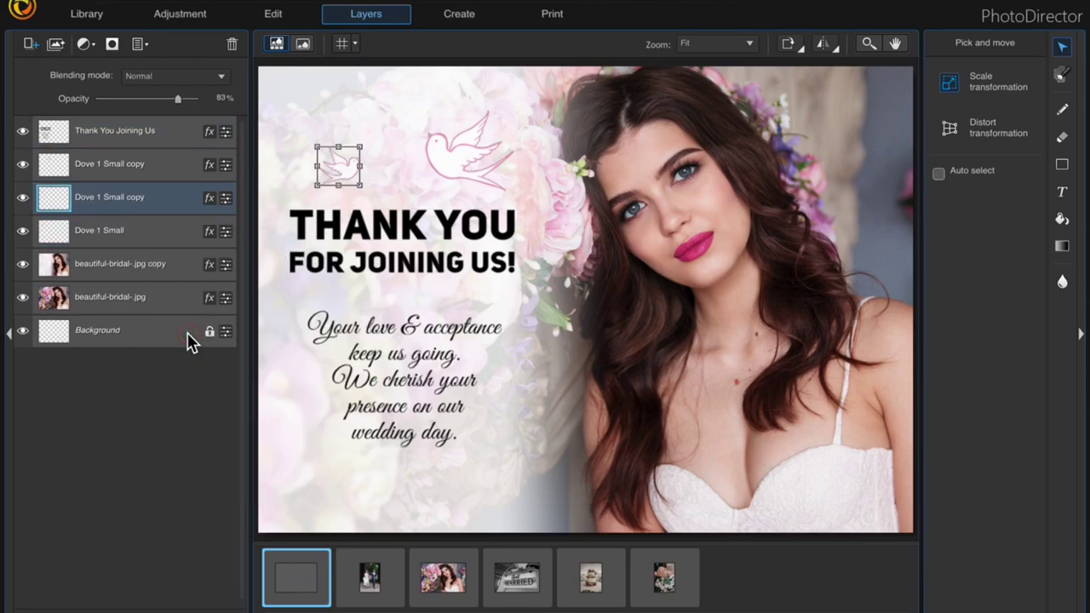
{"action": "left_click_drag", "start_coordinate": [346, 171], "coordinate": [304, 383]}
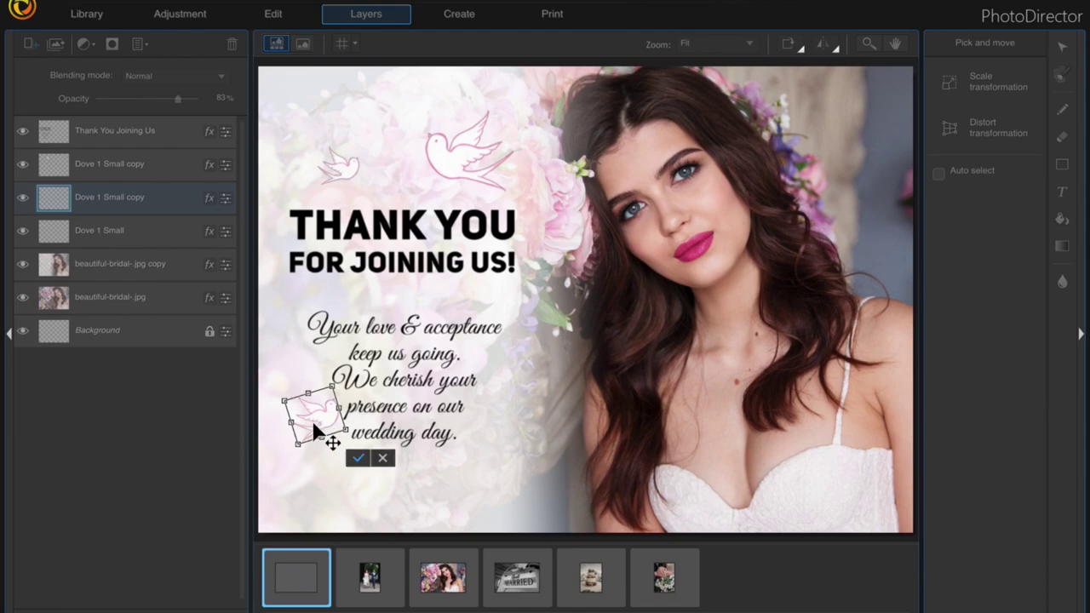
{"action": "left_click", "coordinate": [313, 426]}
{"action": "mouse_move", "coordinate": [322, 443]}
{"action": "left_mouse_down"}
{"action": "mouse_move", "coordinate": [469, 462]}
{"action": "mouse_move", "coordinate": [403, 434]}
{"action": "mouse_move", "coordinate": [398, 448]}
{"action": "mouse_move", "coordinate": [337, 454]}
{"action": "left_mouse_up"}
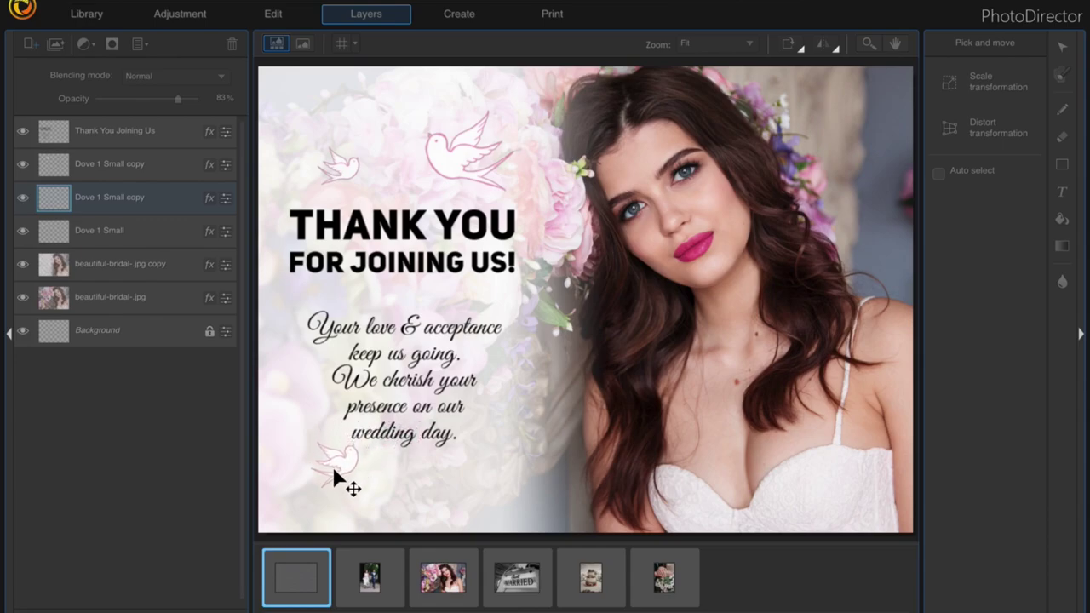
{"action": "left_click_drag", "start_coordinate": [332, 471], "coordinate": [382, 502]}
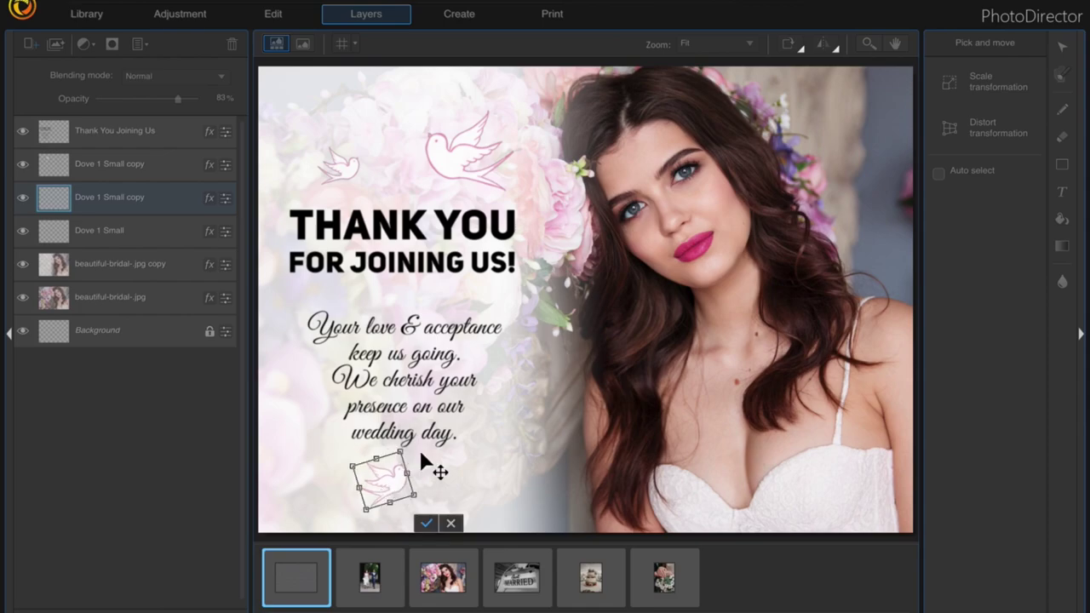
{"action": "left_click", "coordinate": [429, 524]}
{"action": "left_click", "coordinate": [129, 338]}
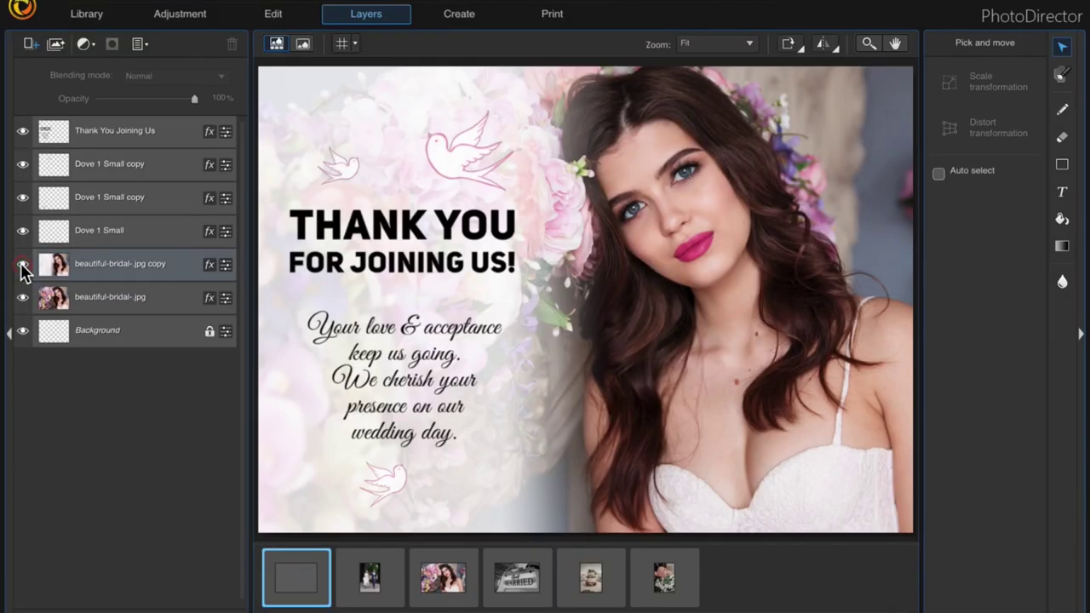
- Hide both beautiful-bridal layers and add the running couple photo from the filmstrip as a layer
{"action": "left_click", "coordinate": [23, 266]}
{"action": "left_click", "coordinate": [23, 298]}
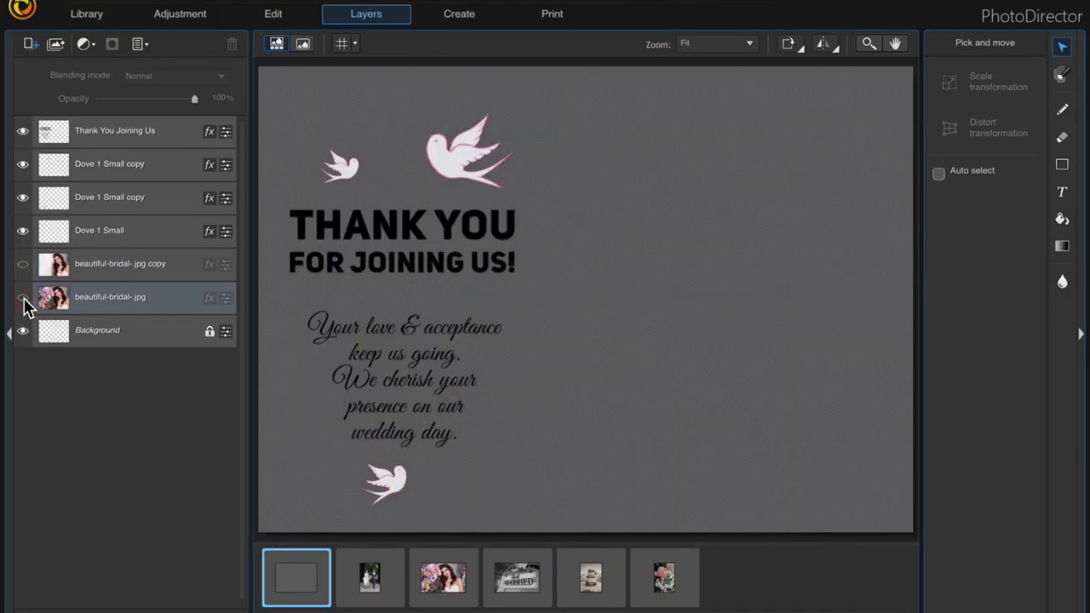
{"action": "left_click_drag", "start_coordinate": [368, 582], "coordinate": [149, 246]}
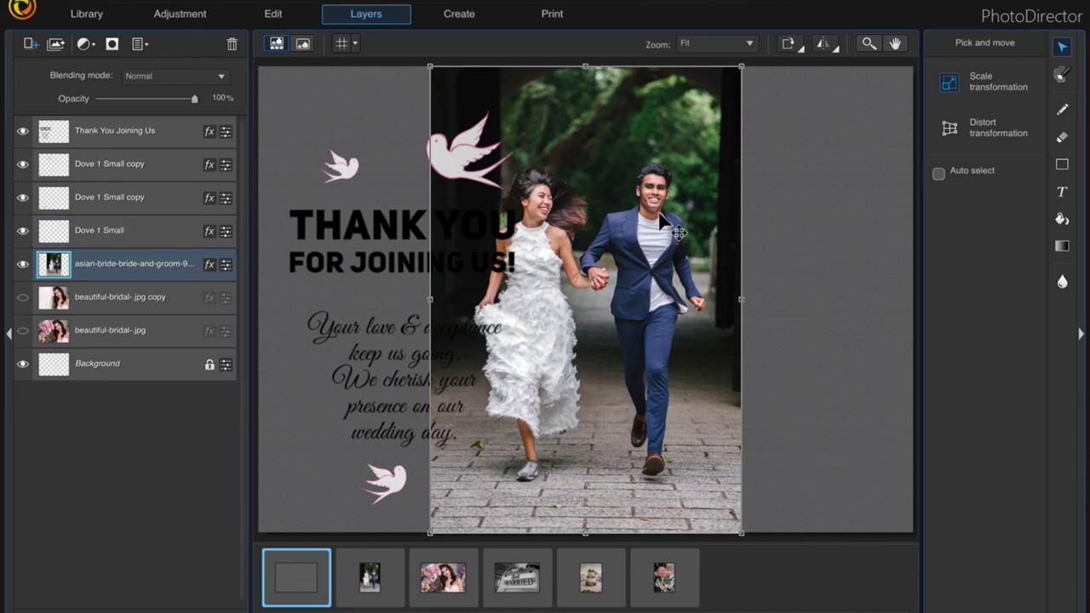
- Move and enlarge the couple photo so it fills the card's right half
{"action": "left_click_drag", "start_coordinate": [662, 220], "coordinate": [807, 220]}
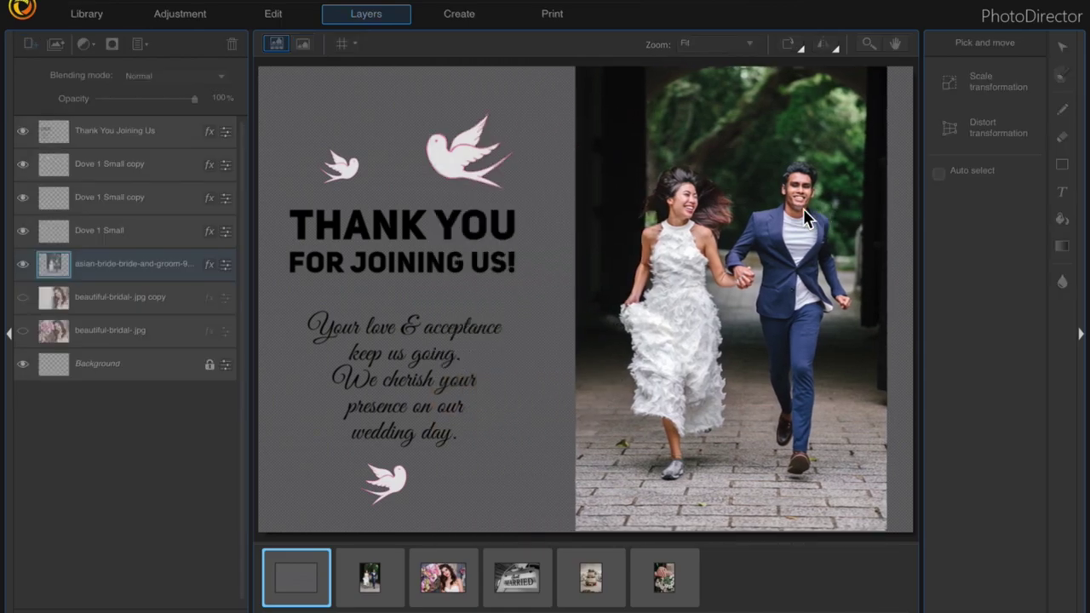
{"action": "left_click", "coordinate": [574, 532]}
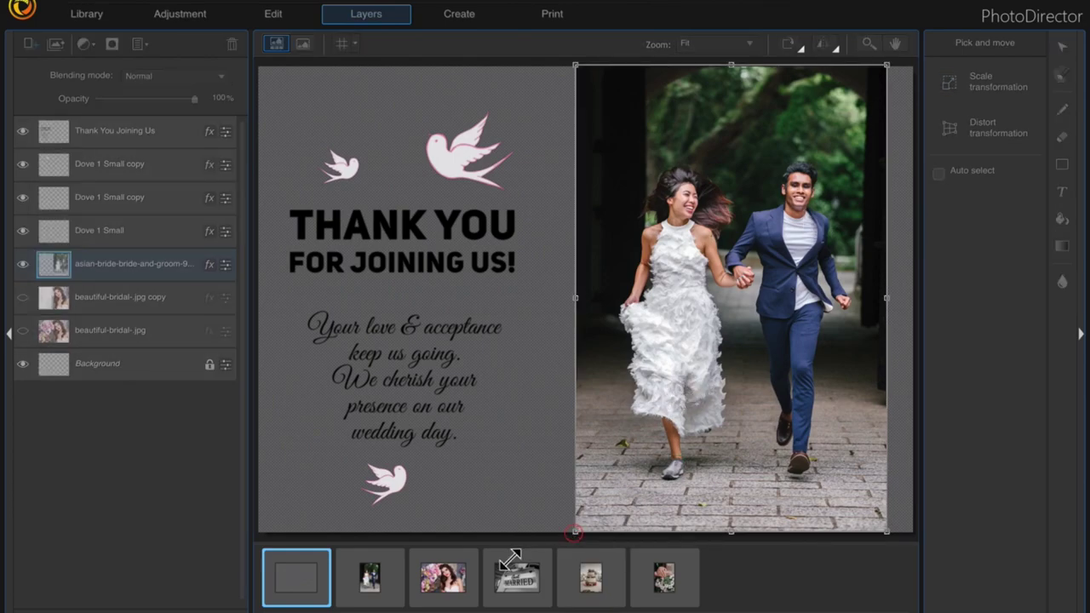
{"action": "left_click_drag", "start_coordinate": [510, 559], "coordinate": [516, 562]}
{"action": "left_click_drag", "start_coordinate": [734, 396], "coordinate": [778, 358]}
{"action": "left_click", "coordinate": [129, 264]}
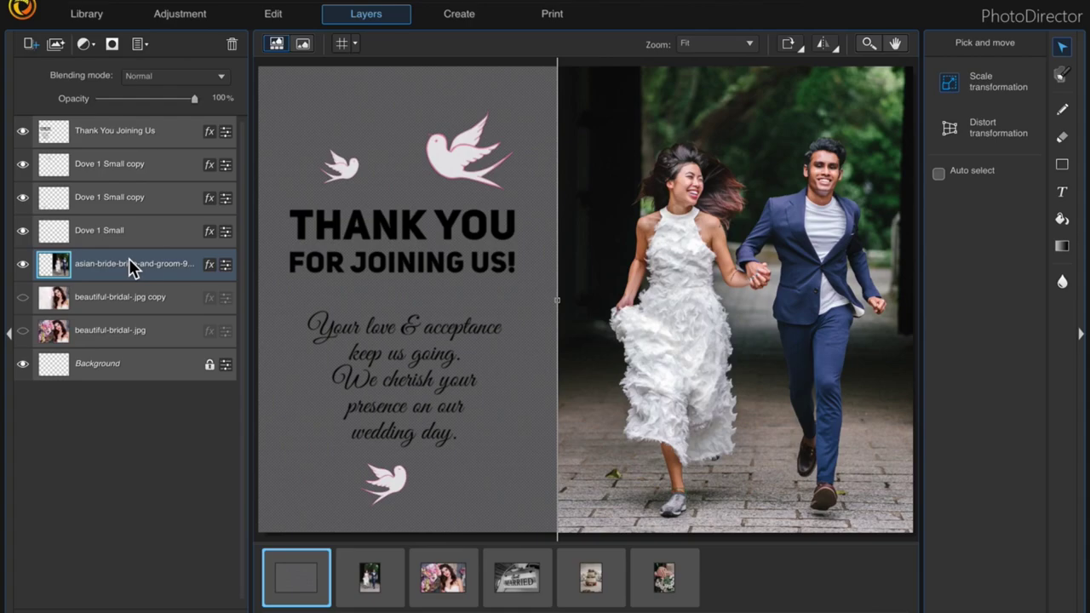
- Duplicate the running couple photo layer
{"action": "key", "text": "g"}
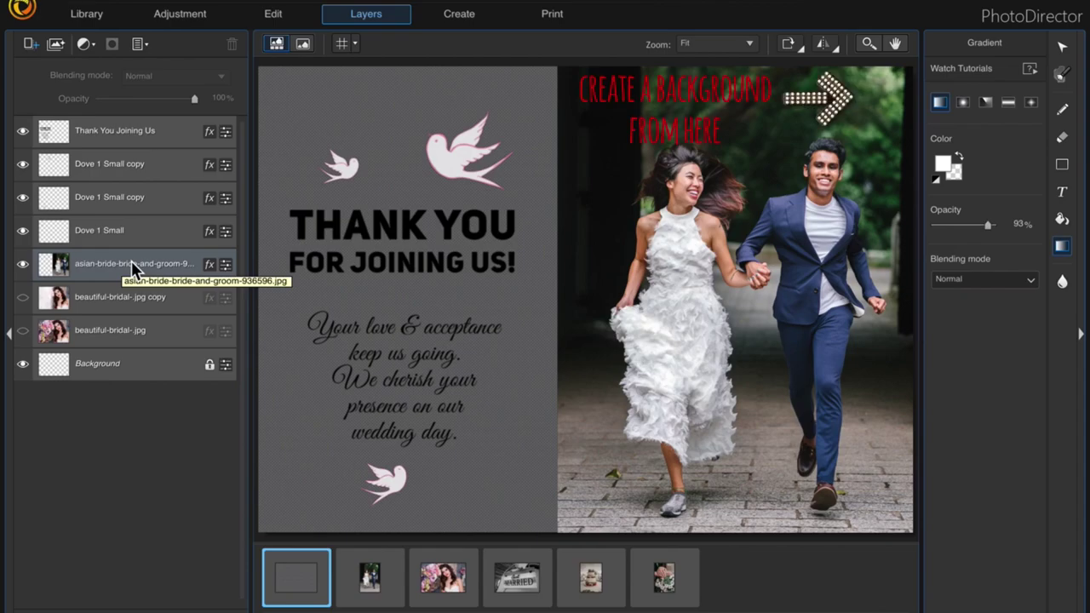
{"action": "left_click", "coordinate": [115, 264]}
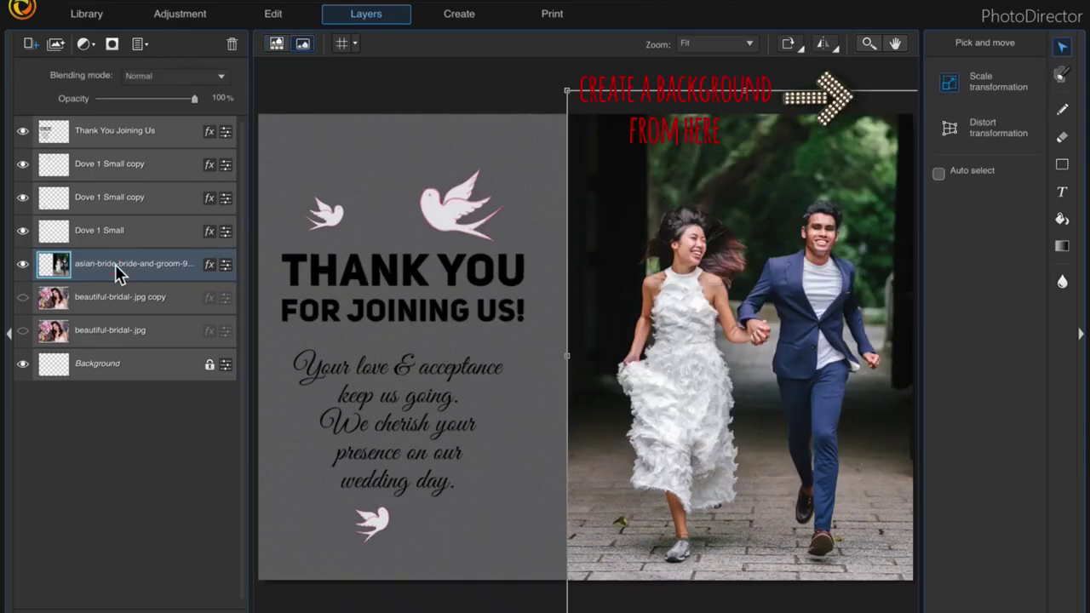
{"action": "right_click", "coordinate": [115, 264]}
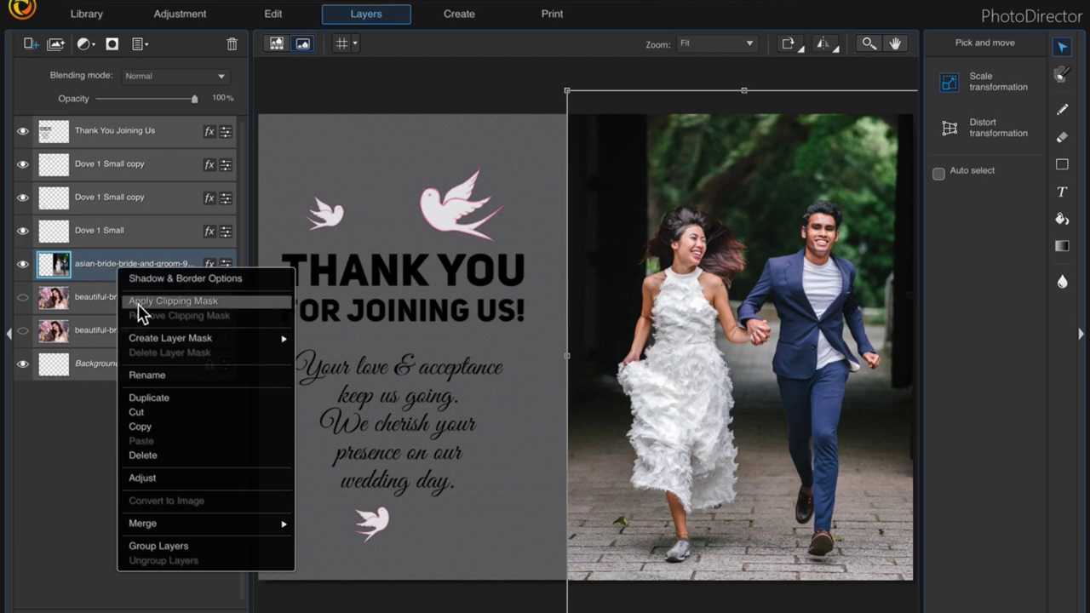
{"action": "left_click", "coordinate": [149, 397]}
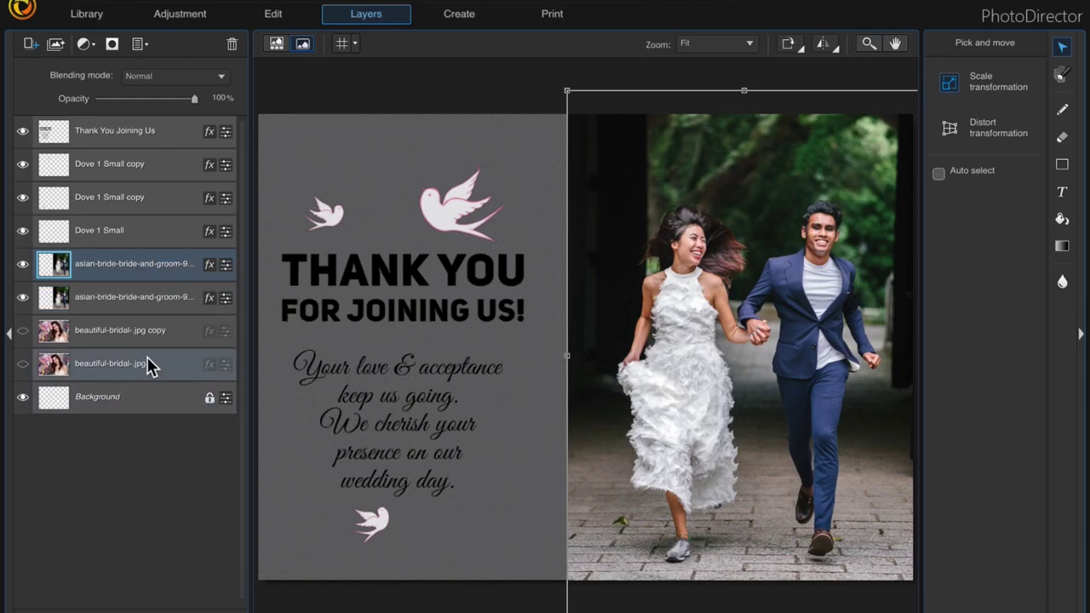
- Rename the duplicated layer to 'image copy'
{"action": "left_click", "coordinate": [136, 299]}
{"action": "right_click", "coordinate": [136, 300]}
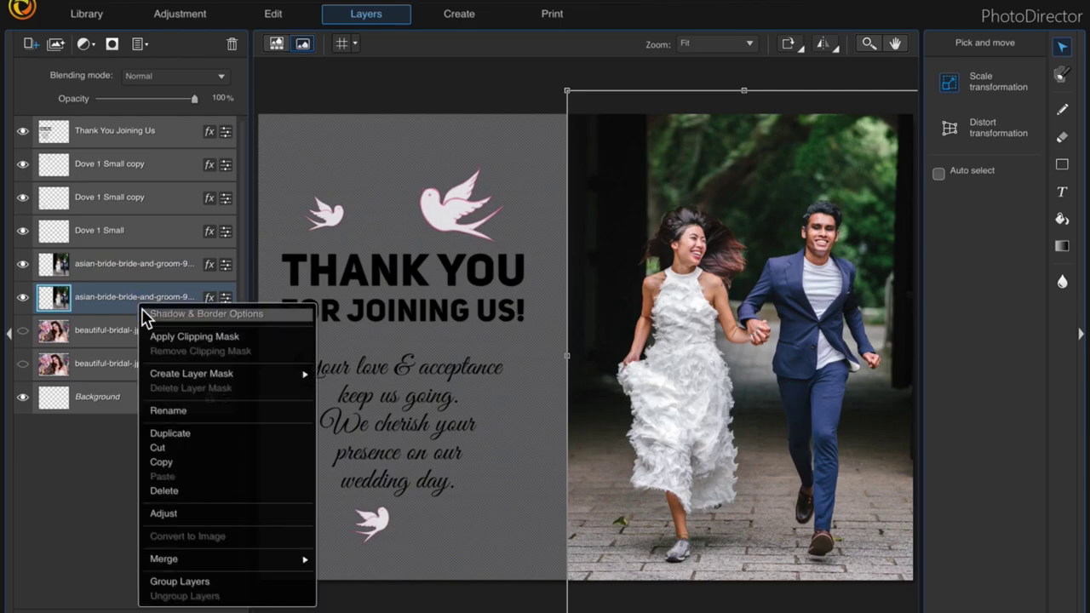
{"action": "left_click", "coordinate": [177, 414]}
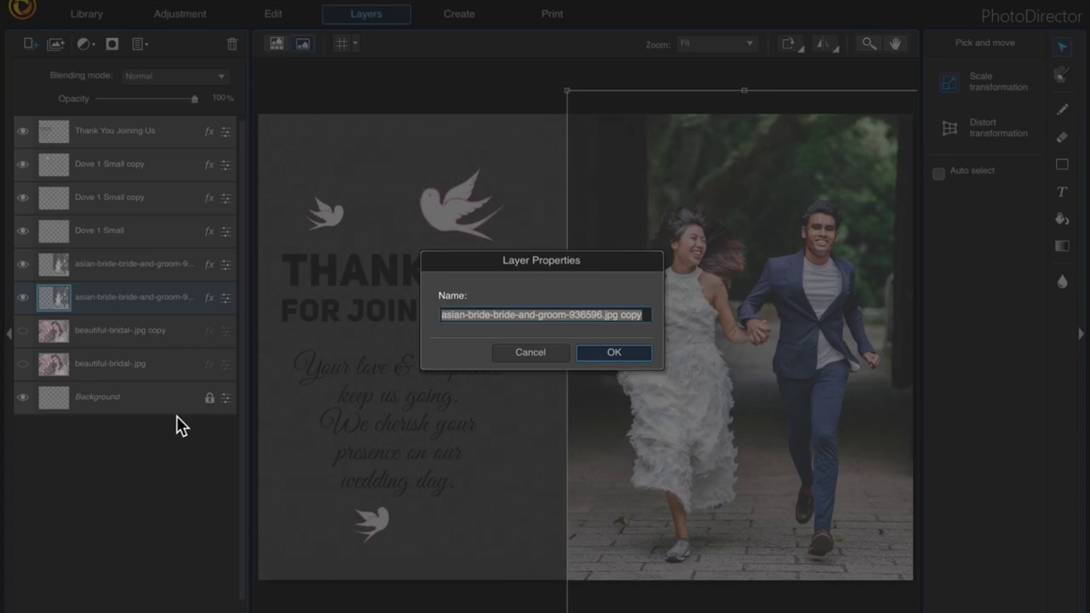
{"action": "key", "text": "BackSpace"}
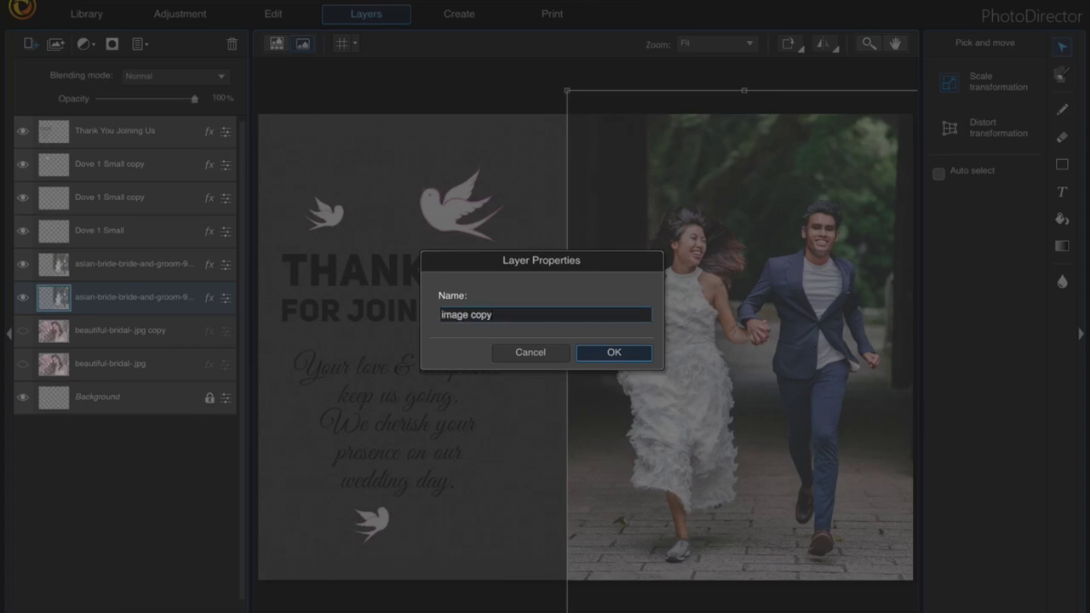
{"action": "left_click", "coordinate": [615, 349]}
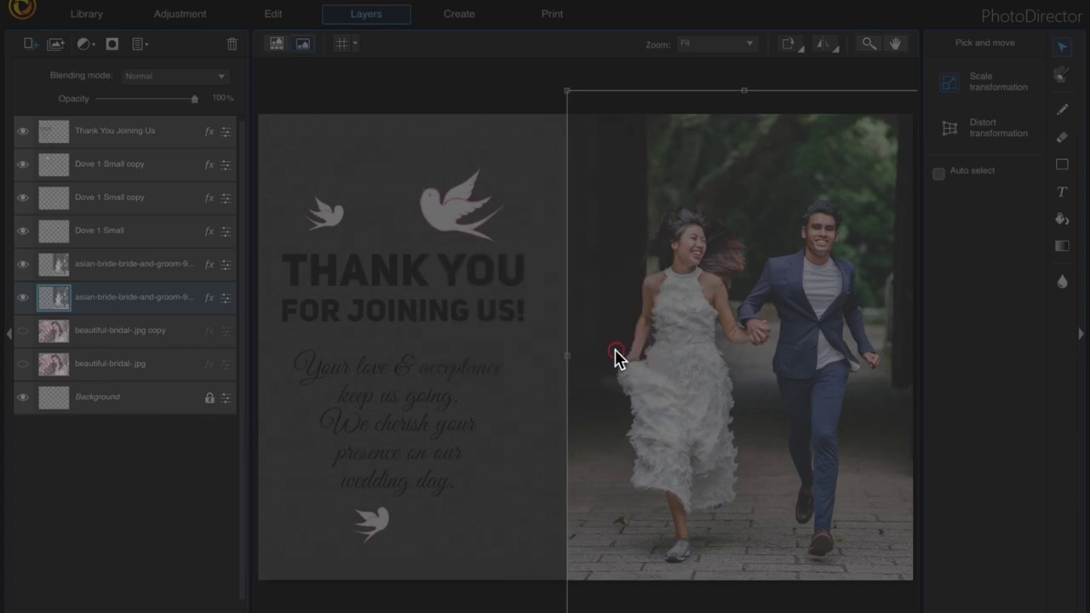
- Marquee a foliage strip above the couple on image copy and stretch it top-to-bottom over the left half
{"action": "left_click", "coordinate": [1062, 75]}
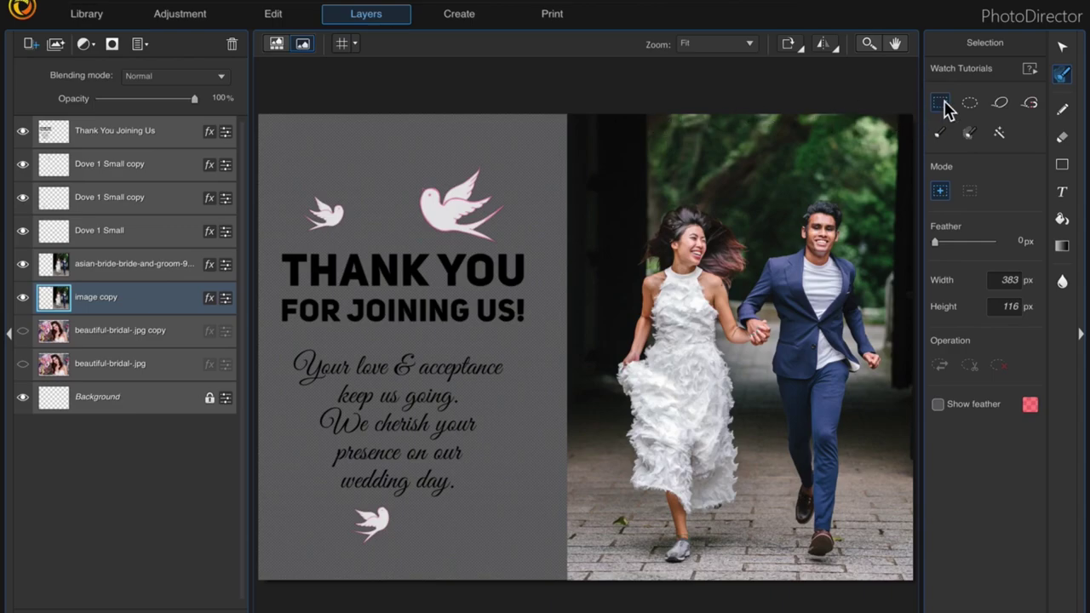
{"action": "left_click_drag", "start_coordinate": [666, 126], "coordinate": [844, 168]}
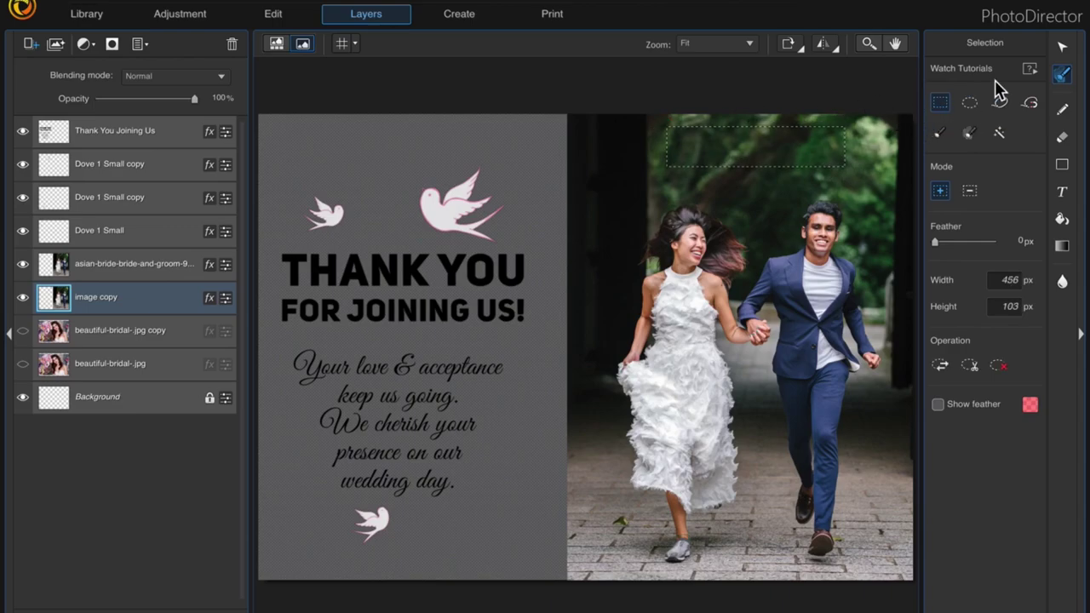
{"action": "left_click", "coordinate": [1061, 48]}
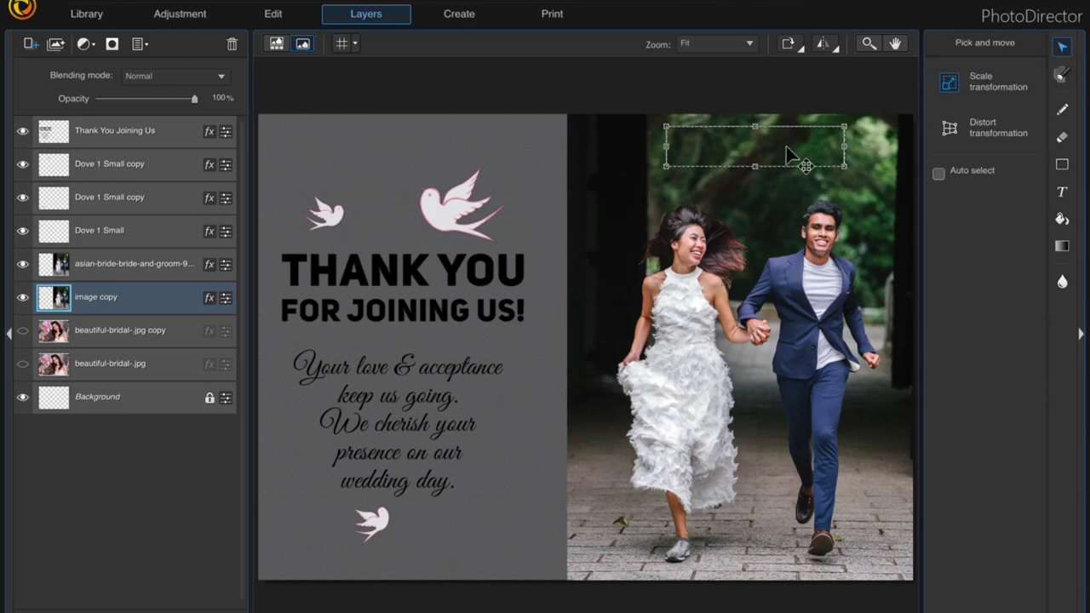
{"action": "left_click_drag", "start_coordinate": [790, 151], "coordinate": [439, 373]}
{"action": "left_click_drag", "start_coordinate": [486, 335], "coordinate": [766, 169]}
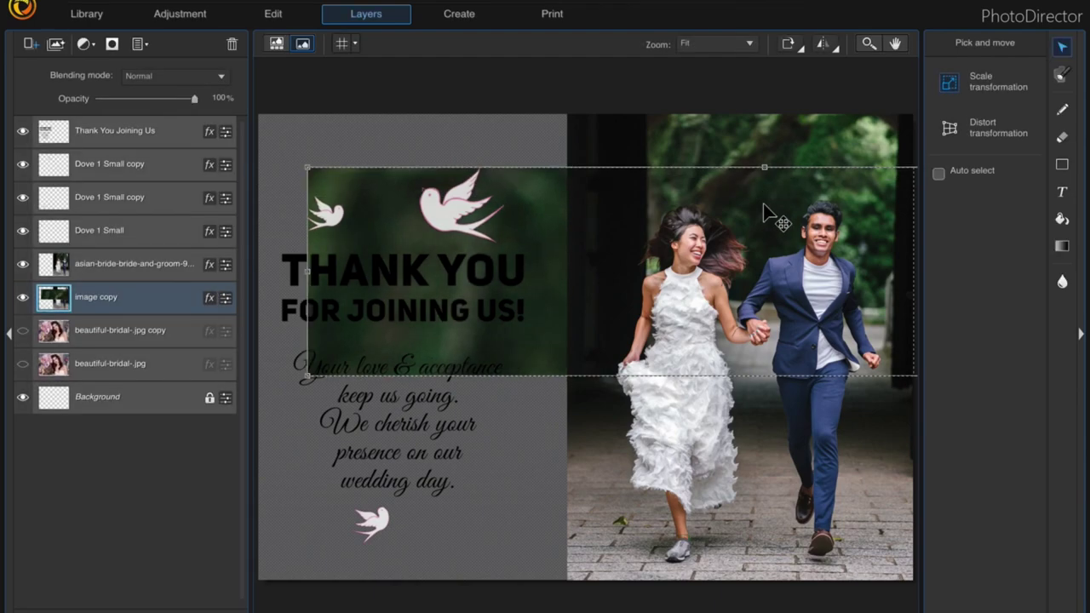
{"action": "left_click_drag", "start_coordinate": [579, 209], "coordinate": [577, 160]}
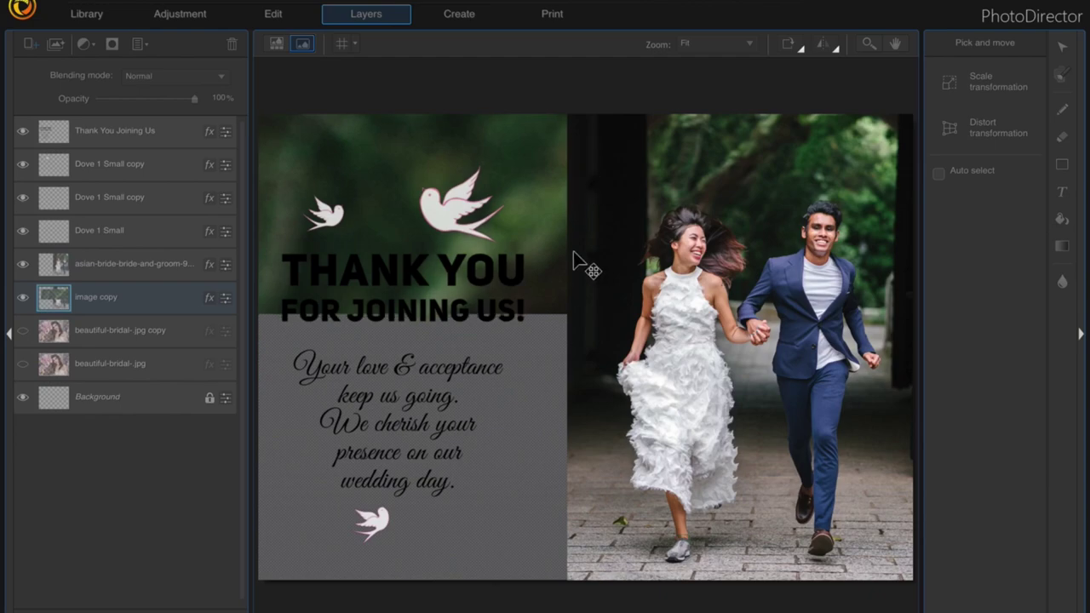
{"action": "left_click_drag", "start_coordinate": [579, 311], "coordinate": [581, 601]}
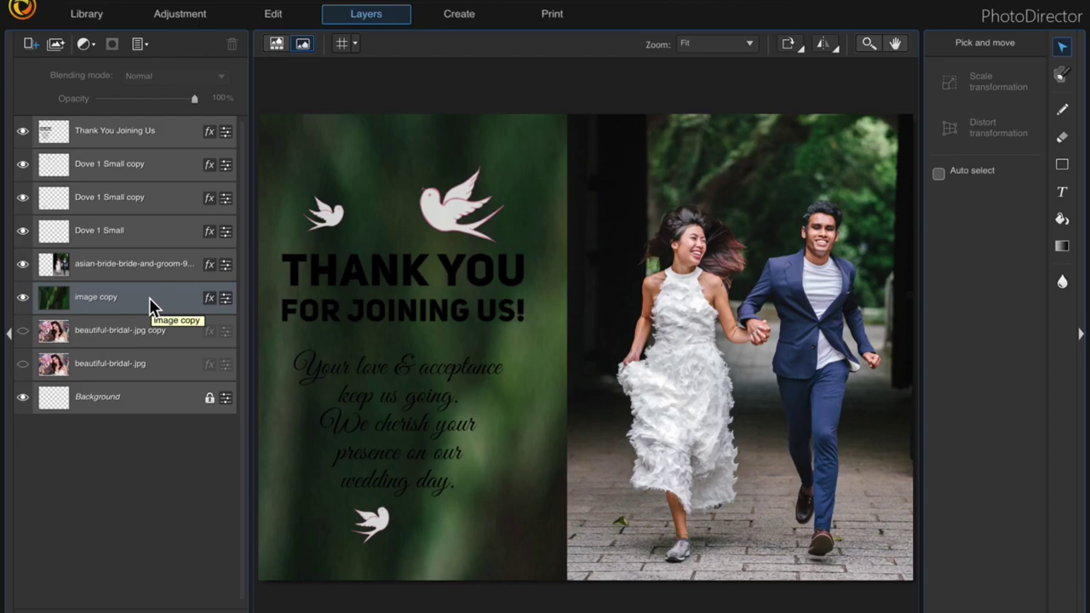
- Add a white Solid Color 1 fill layer above the Thank You Joining Us text layer
{"action": "left_click", "coordinate": [138, 143]}
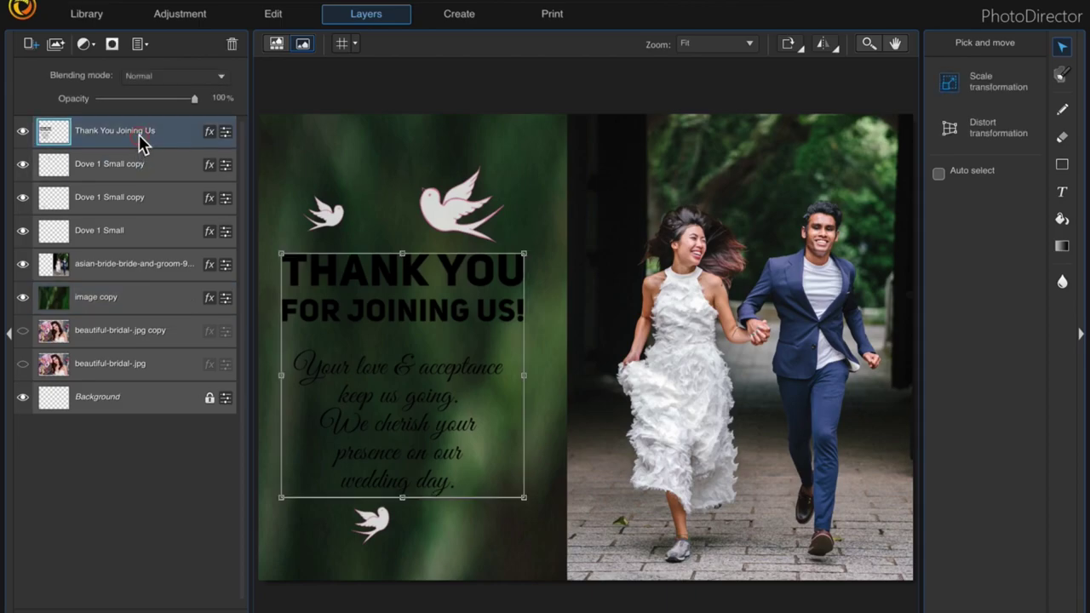
{"action": "left_click", "coordinate": [31, 43]}
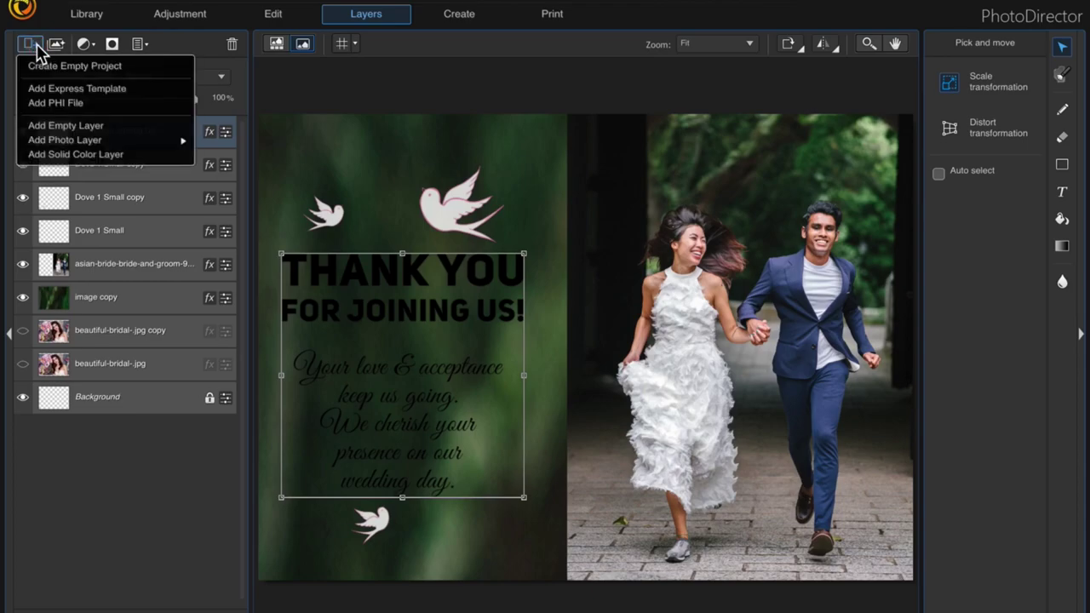
{"action": "left_click", "coordinate": [54, 161]}
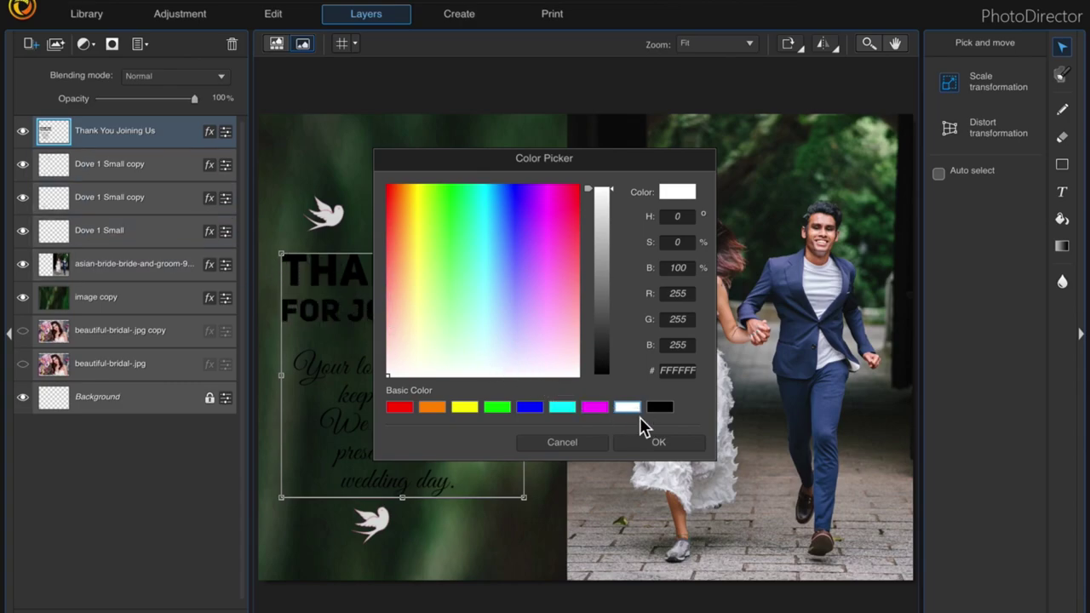
{"action": "left_click", "coordinate": [644, 443]}
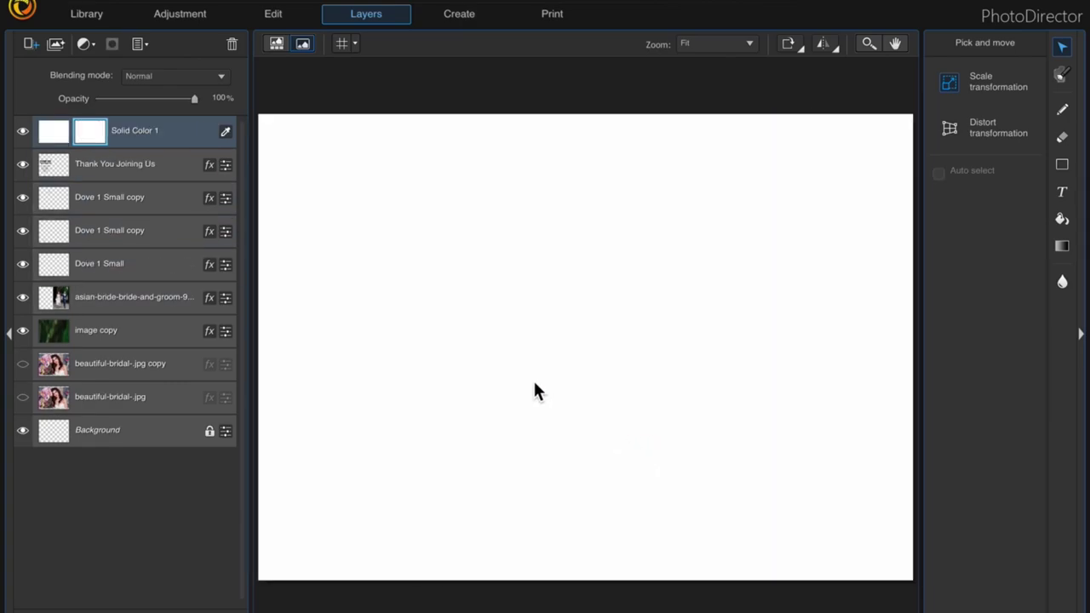
- Clip the white Solid Color 1 layer to the Thank You Joining Us layer below
{"action": "left_click", "coordinate": [140, 43]}
{"action": "left_click", "coordinate": [177, 91]}
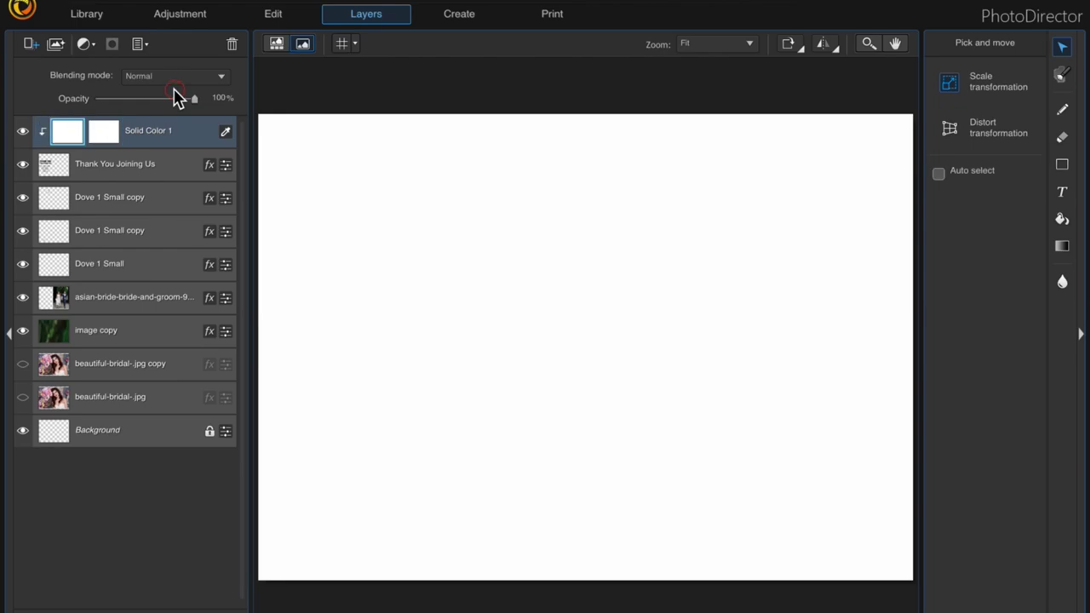